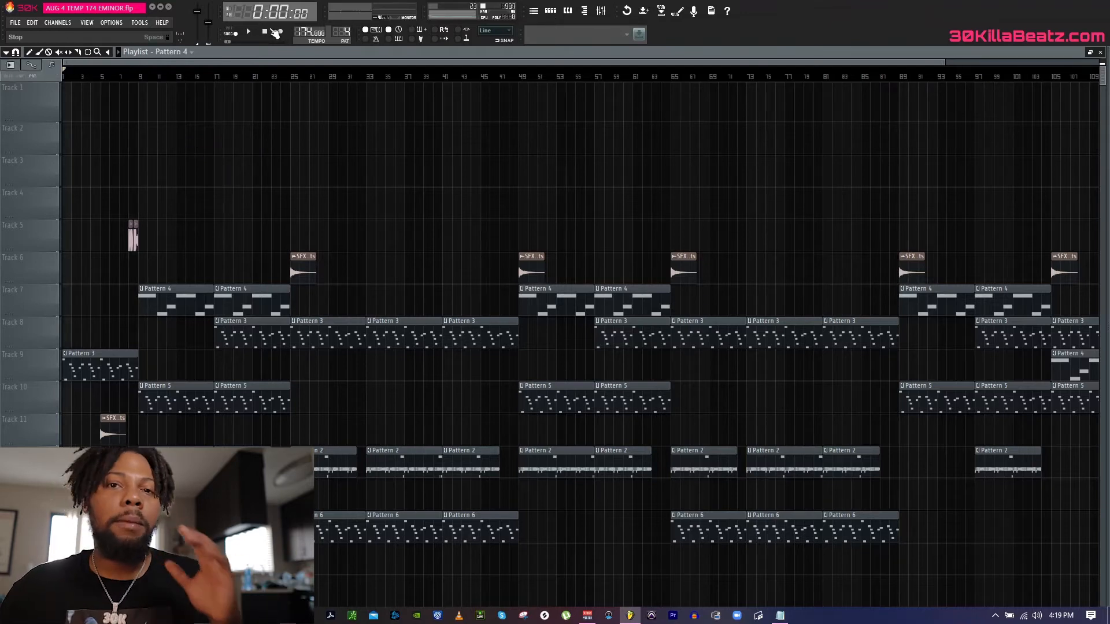
# Play the arrangement from the start for a listen, and stop playback
pyautogui.click(249, 33)
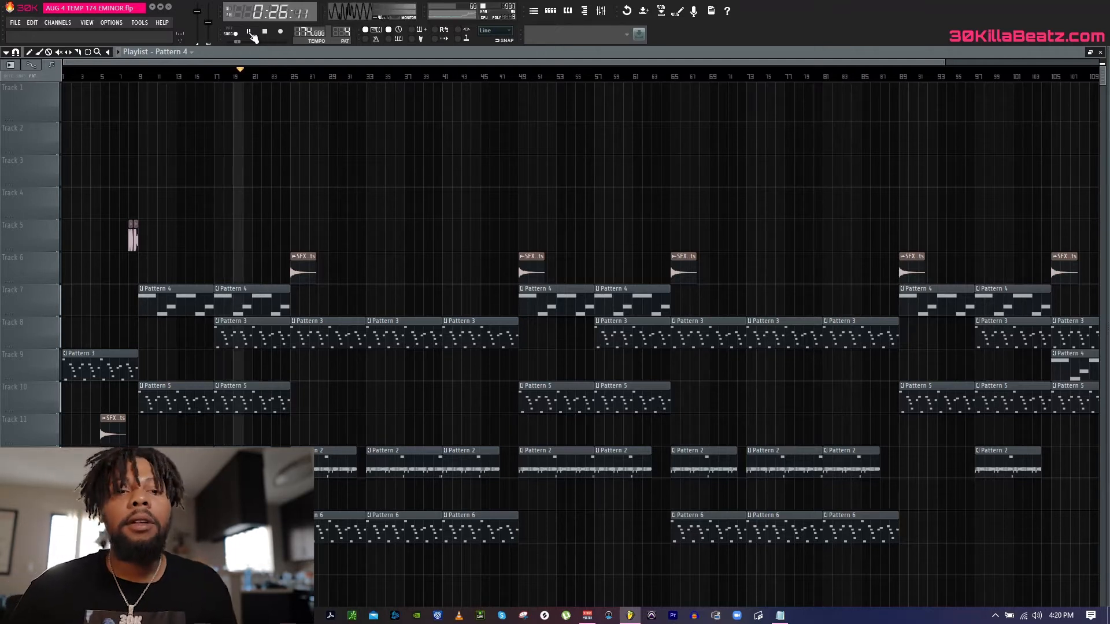
pyautogui.press('space')
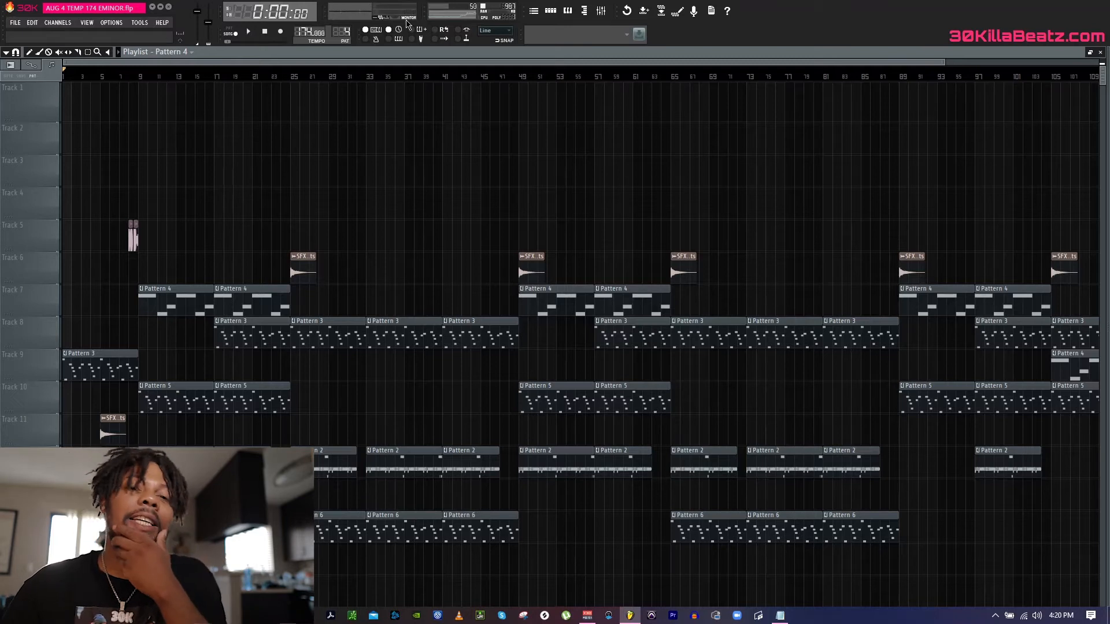
# Examine the first Omnisphere part's patch in the Komplete Kontrol #5 channel and in the first Komplete Kontrol channel
pyautogui.click(565, 12)
pyautogui.scroll(2, 520, 74)
pyautogui.click(557, 17)
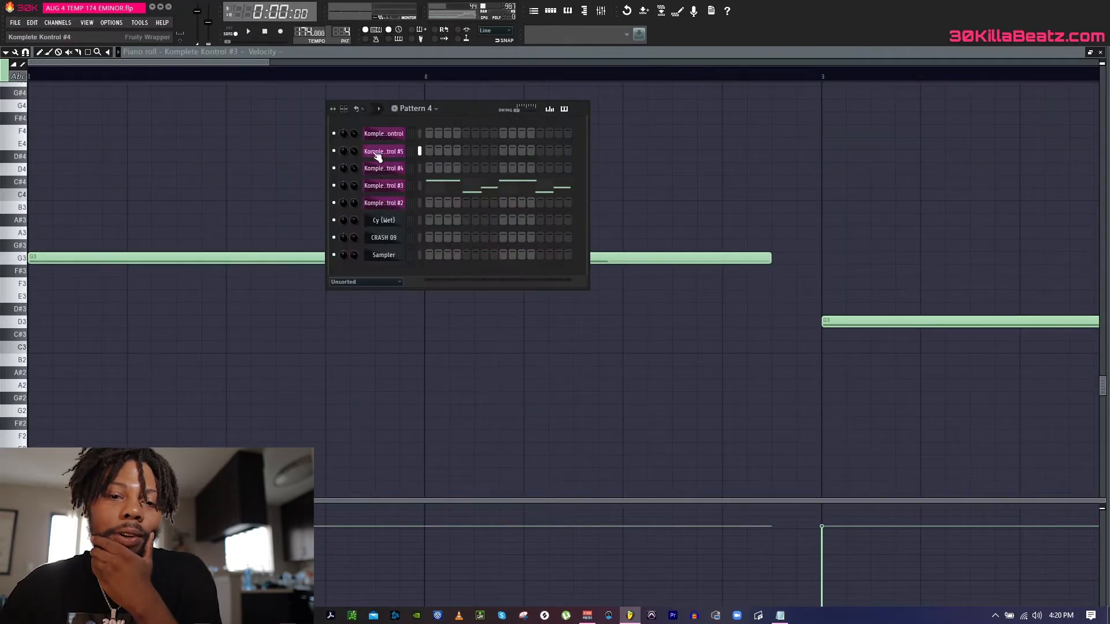
pyautogui.click(374, 153)
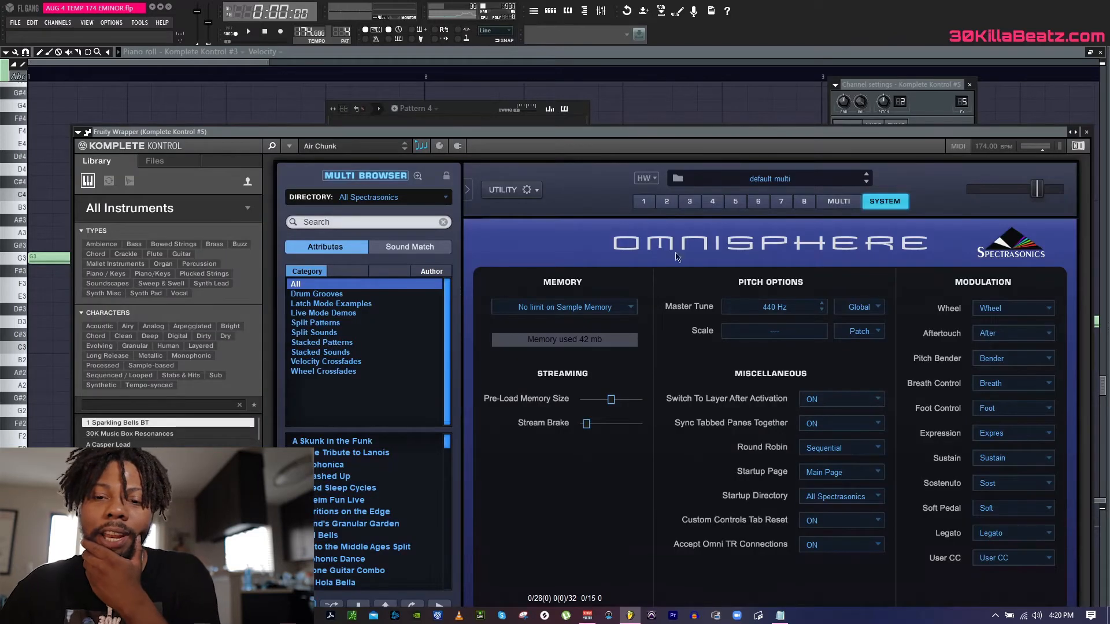
pyautogui.click(648, 202)
pyautogui.click(446, 111)
pyautogui.click(398, 138)
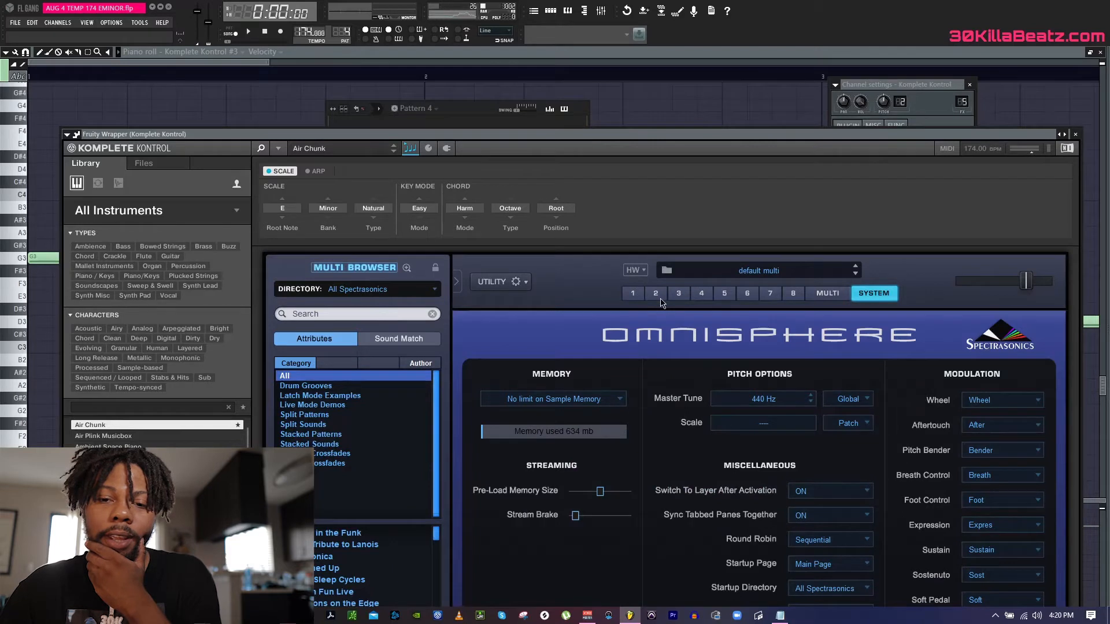
pyautogui.click(636, 294)
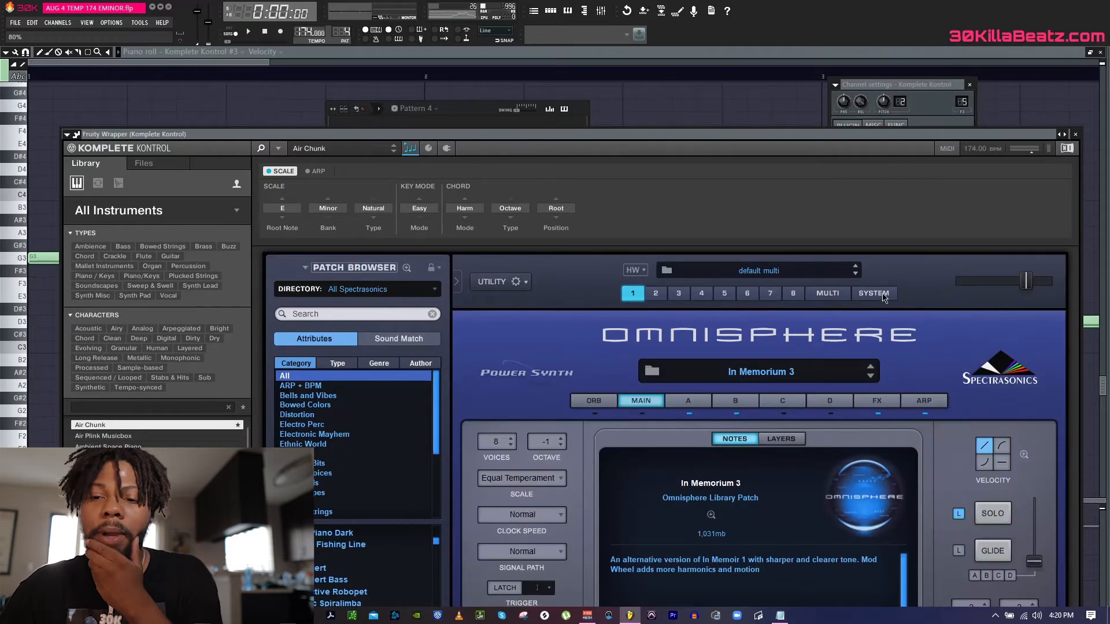
# Set Omnisphere's Master Tune to 432 Hz in the first Komplete Kontrol channel's system settings
pyautogui.click(874, 293)
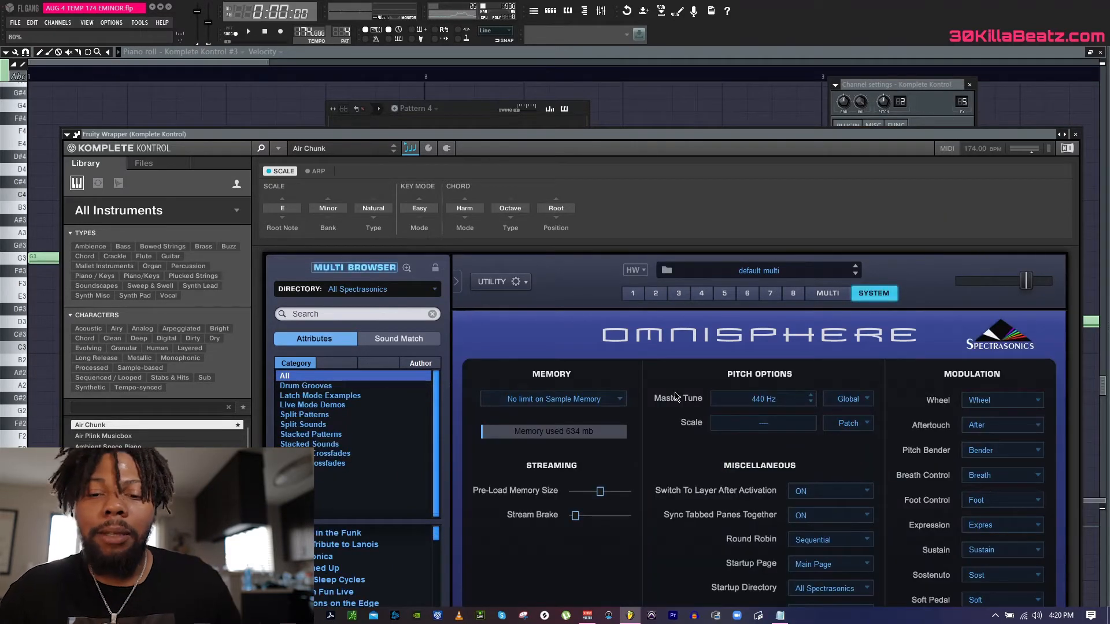
pyautogui.click(760, 405)
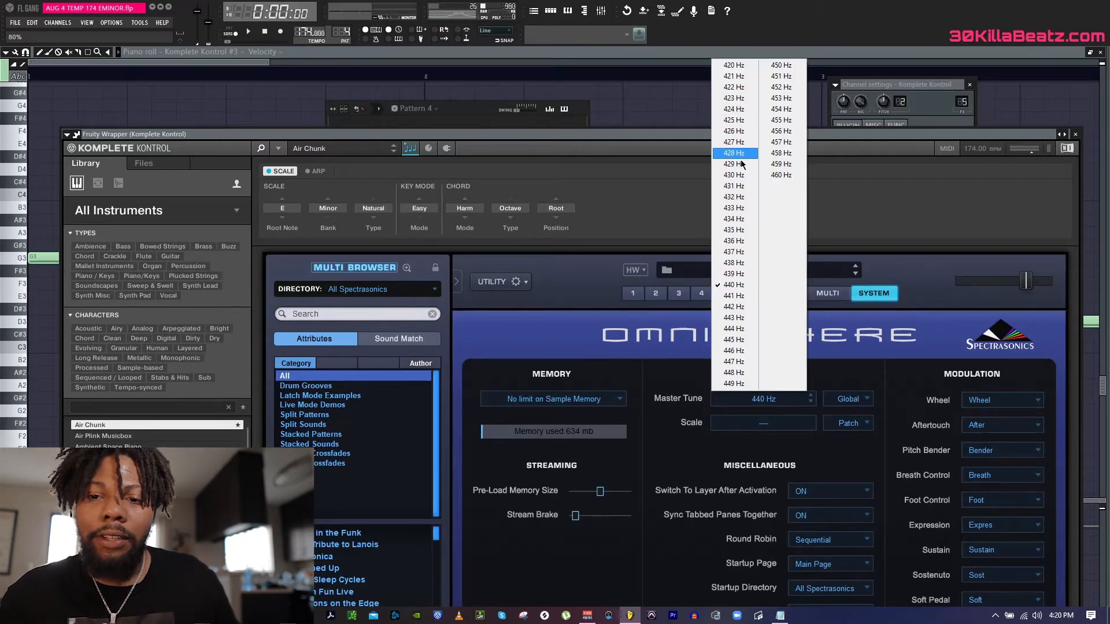
pyautogui.click(734, 197)
# Set Omnisphere's Master Tune to 432 Hz in Komplete Kontrol #5, and adjust Master Tune in another Omnisphere channel
pyautogui.press('F6')
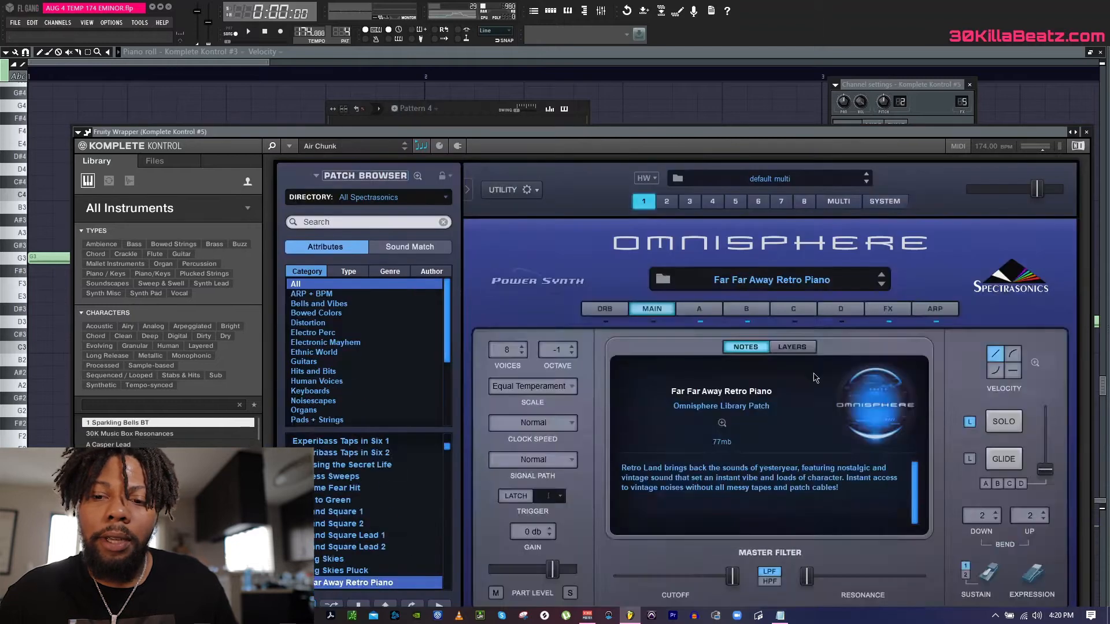
pyautogui.click(885, 202)
pyautogui.click(763, 306)
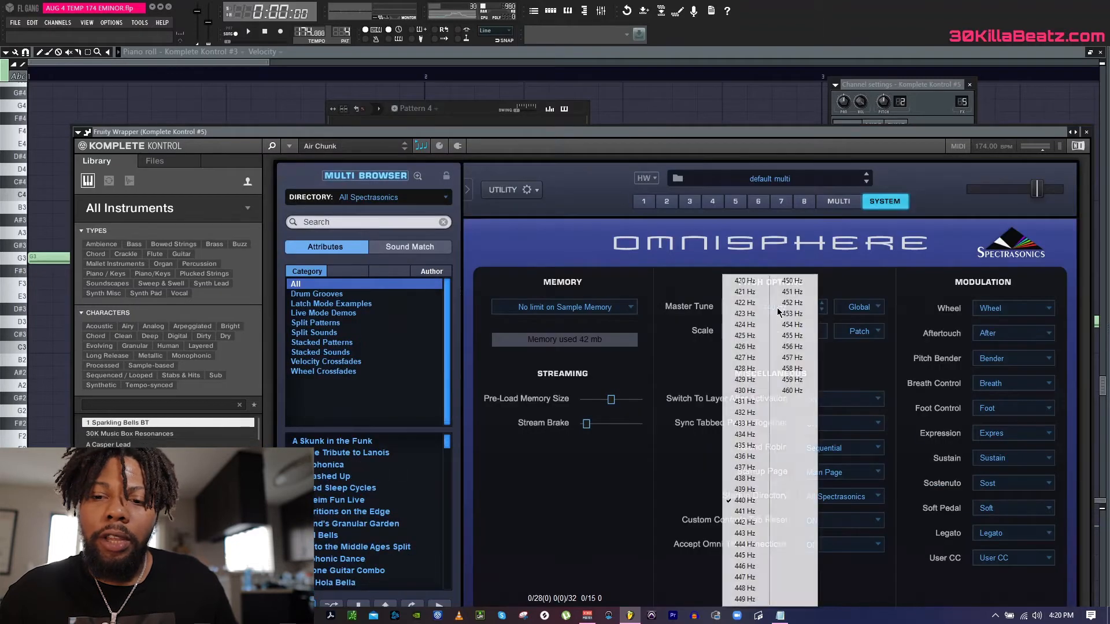
pyautogui.click(747, 423)
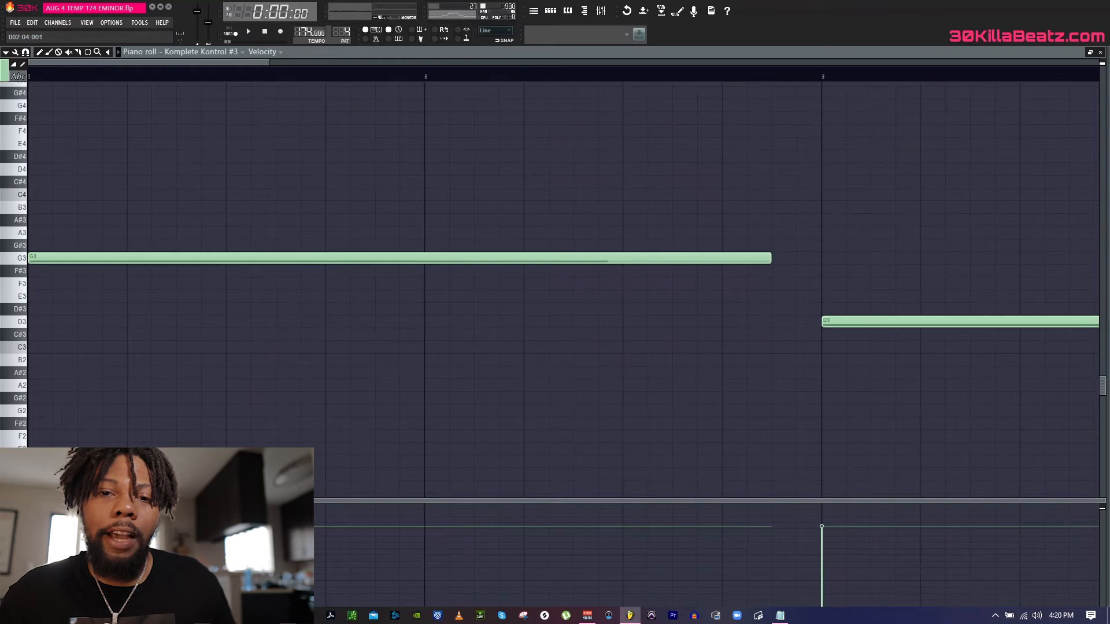
pyautogui.click(555, 17)
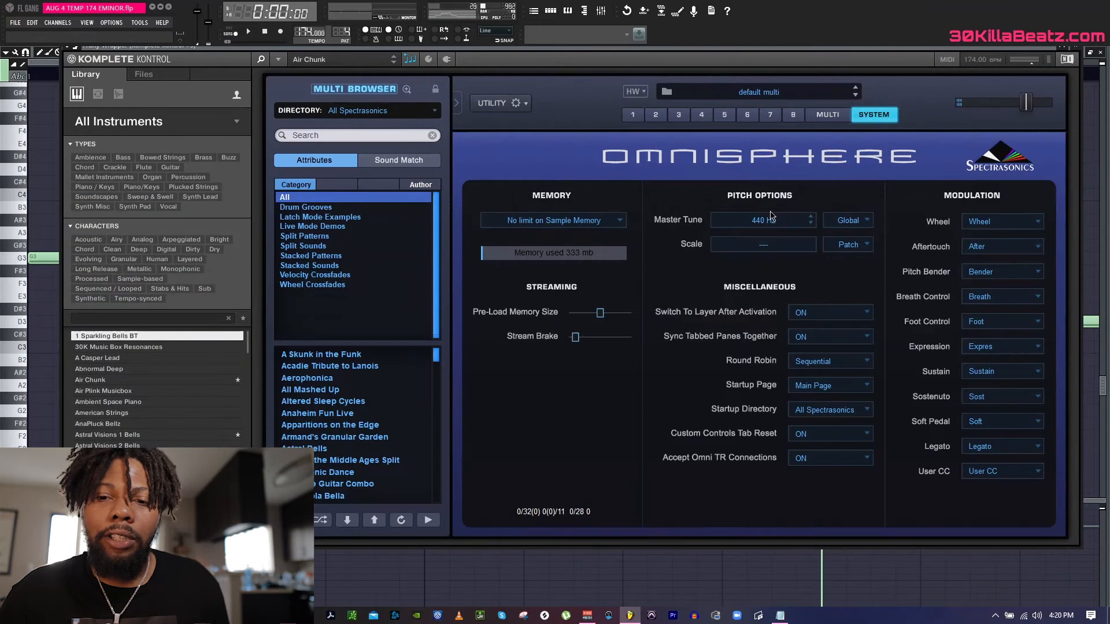
pyautogui.click(770, 218)
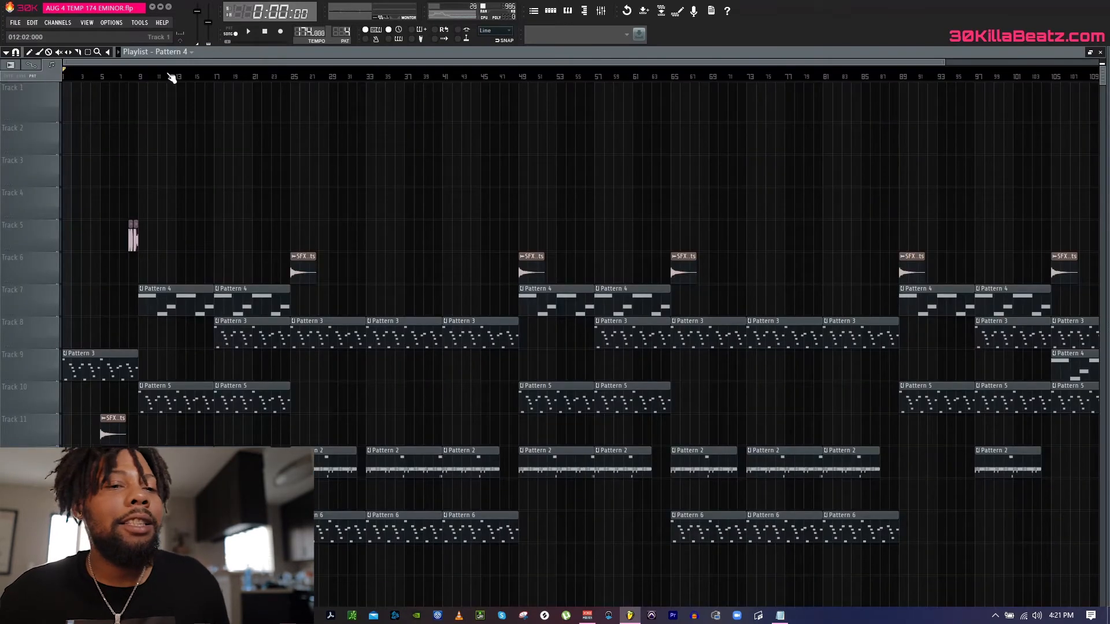
# Play the arrangement from bar 9 to hear the retuned instruments, and stop playback
pyautogui.click(142, 77)
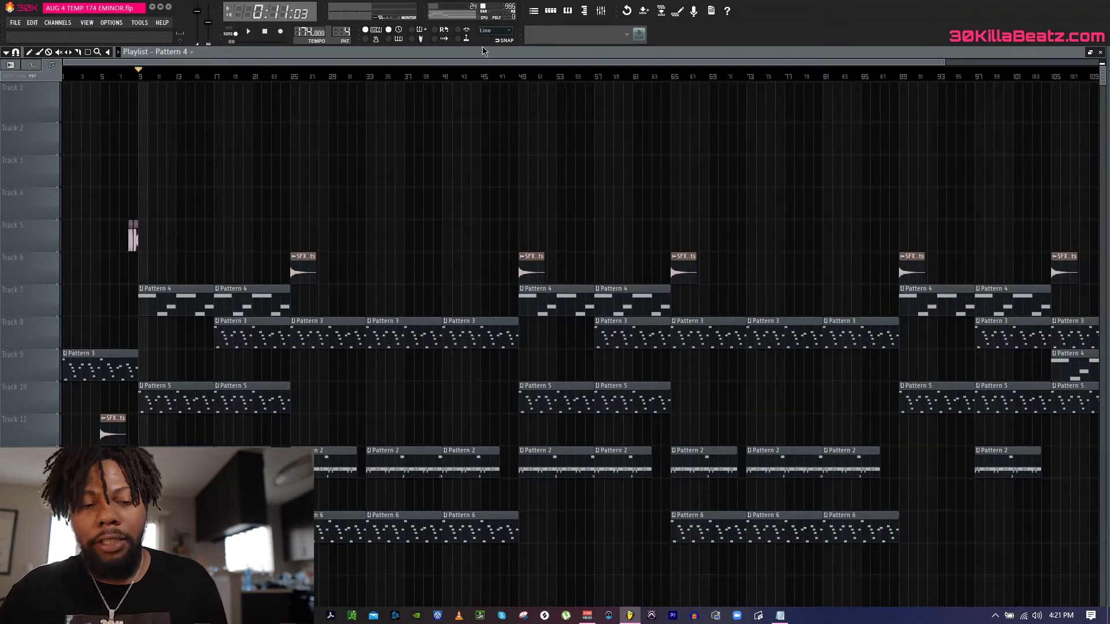
pyautogui.click(265, 31)
pyautogui.press('space')
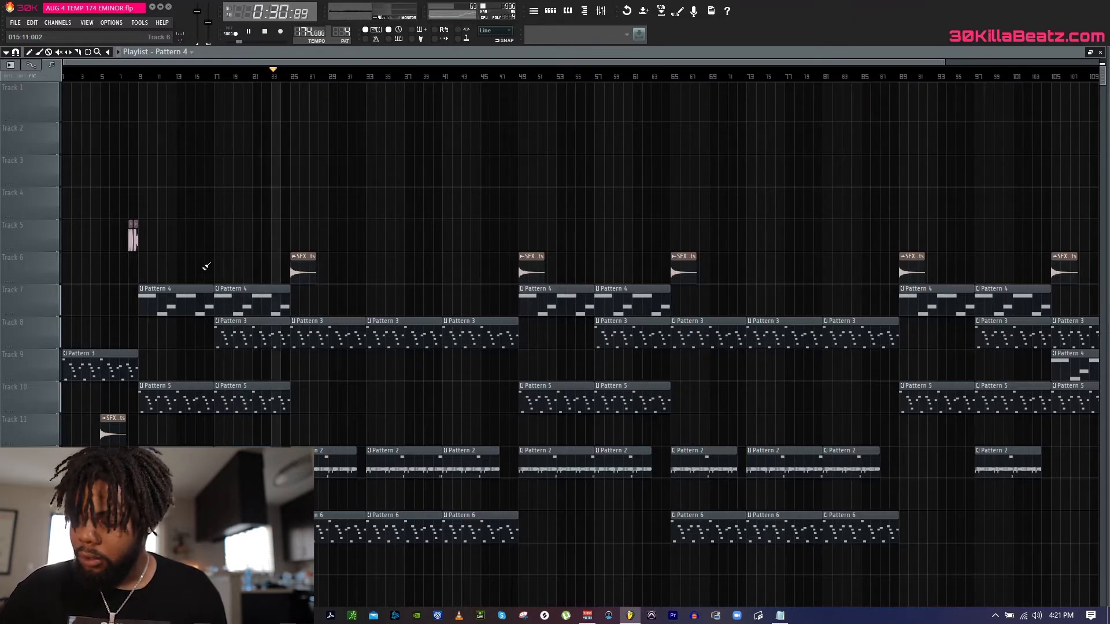
pyautogui.press('space')
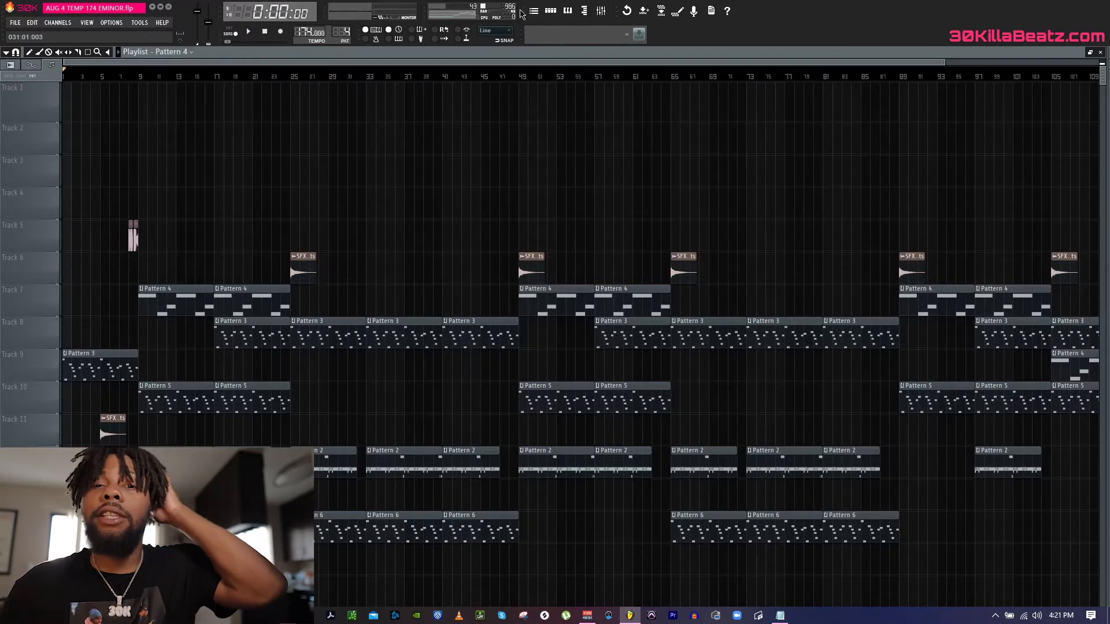
# Insert a Nexus instrument above the first Komplete Kontrol channel and move its window clear of the channel list
pyautogui.click(551, 11)
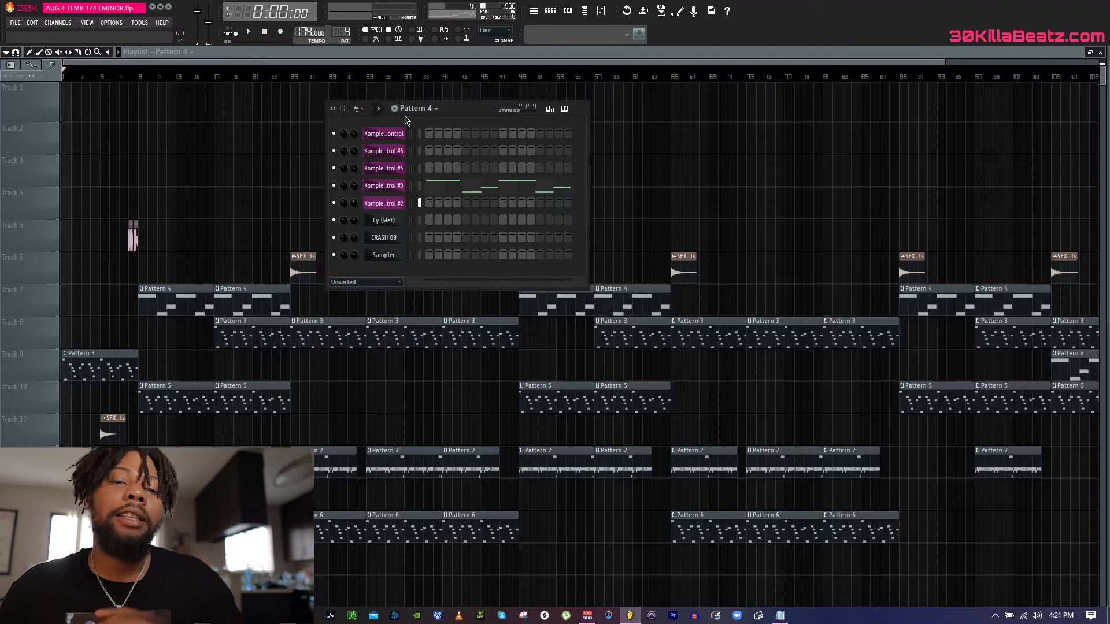
pyautogui.rightClick(393, 134)
pyautogui.moveTo(439, 241)
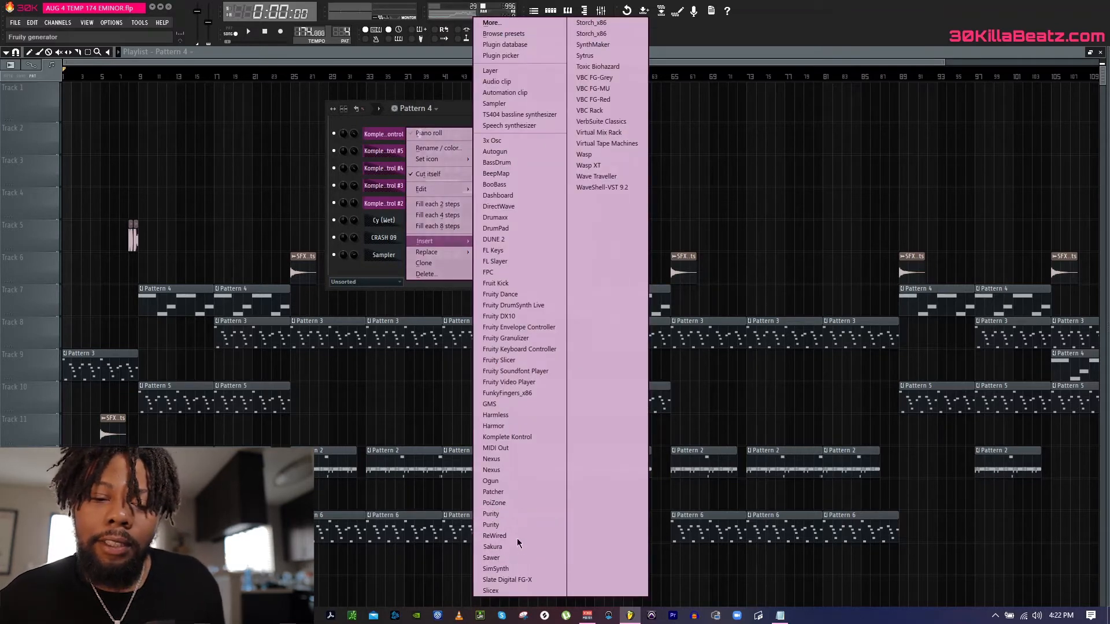
pyautogui.click(516, 470)
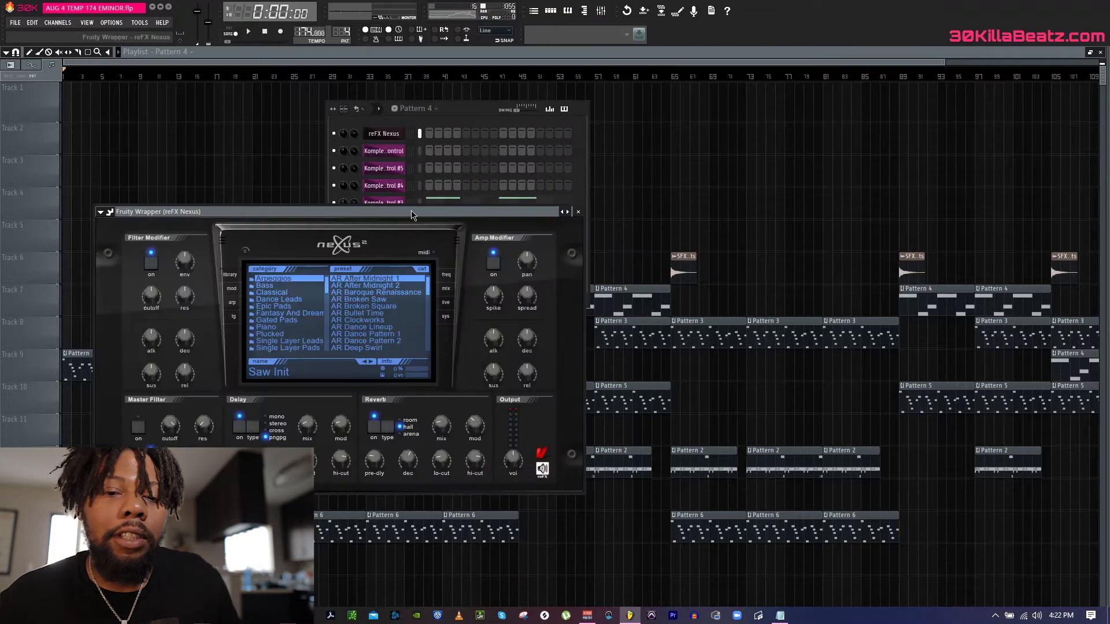
pyautogui.moveTo(414, 211); pyautogui.dragTo(598, 88)
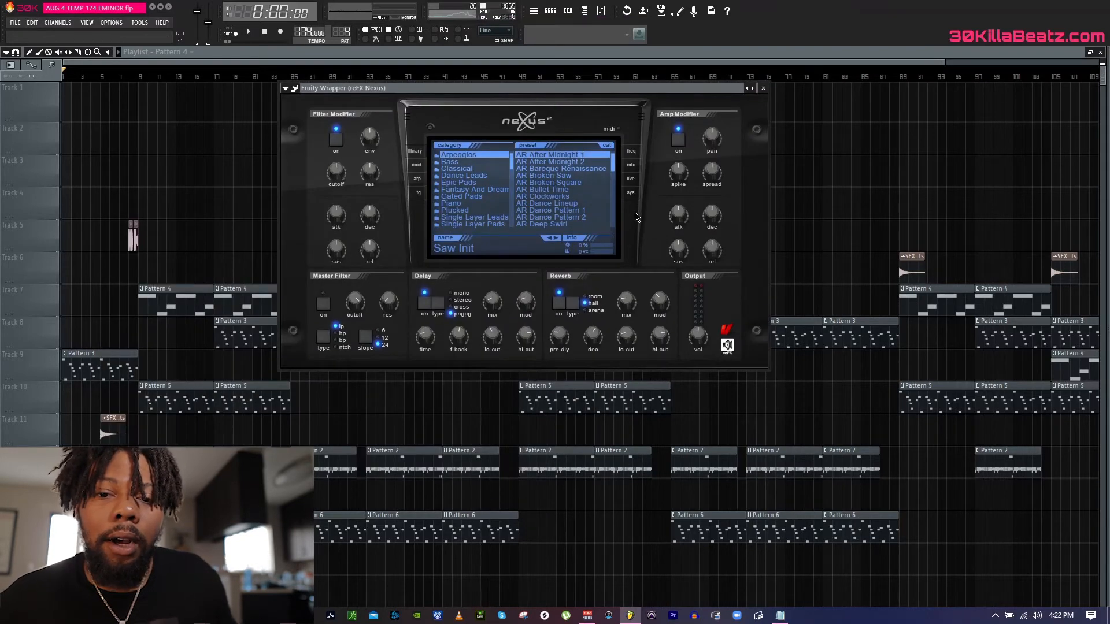
# Set Nexus's master tuning to 432 Hz in its system settings
pyautogui.click(631, 193)
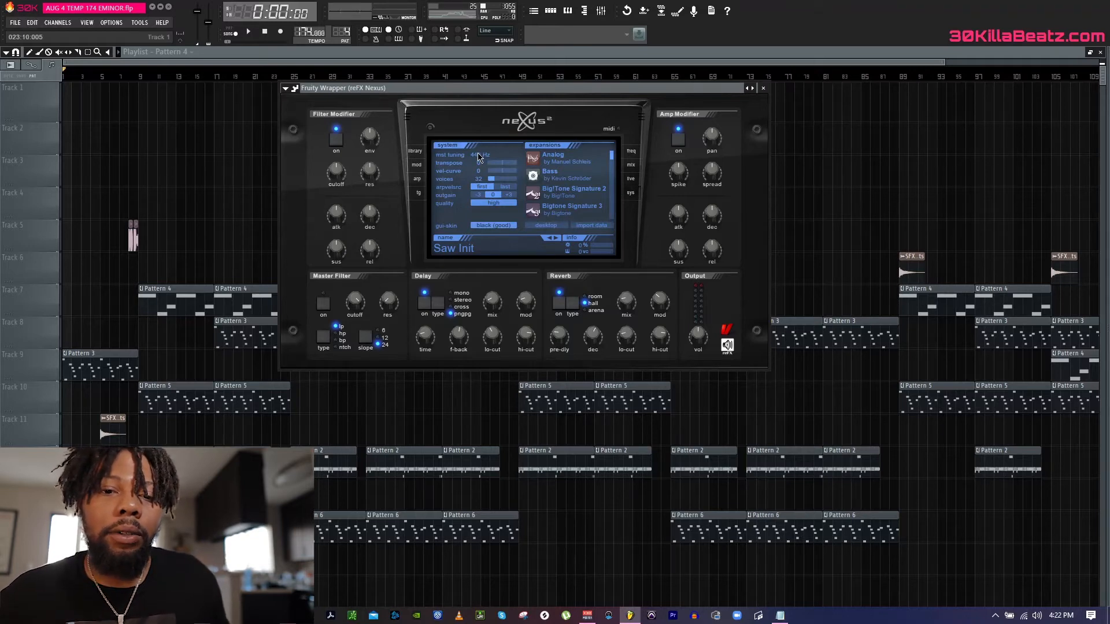
pyautogui.moveTo(473, 156); pyautogui.dragTo(452, 131)
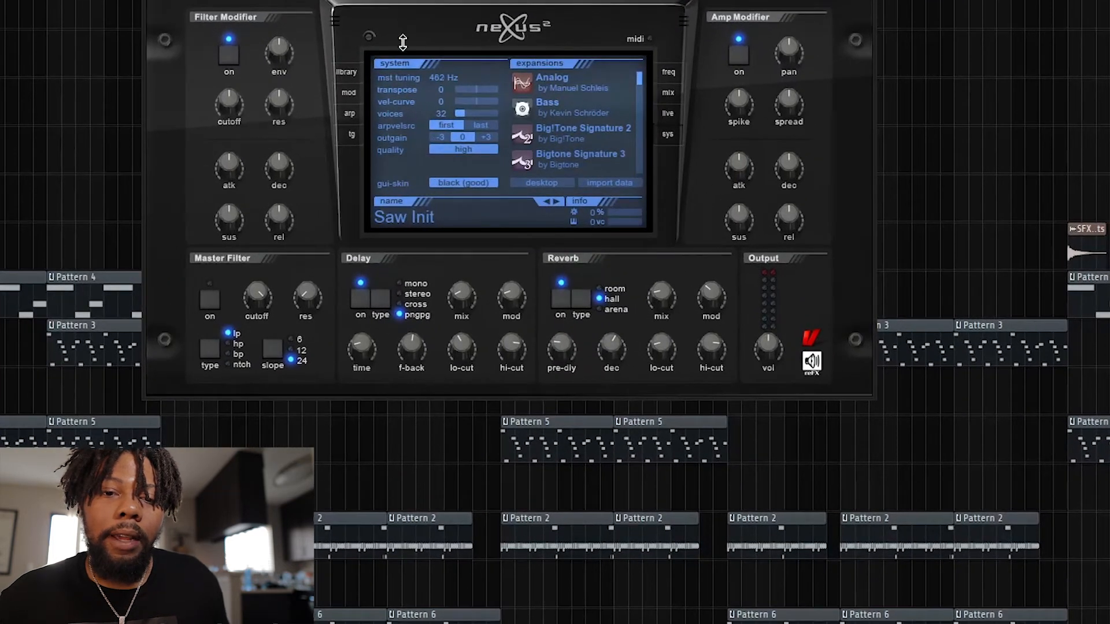
pyautogui.moveTo(403, 42); pyautogui.dragTo(521, 83)
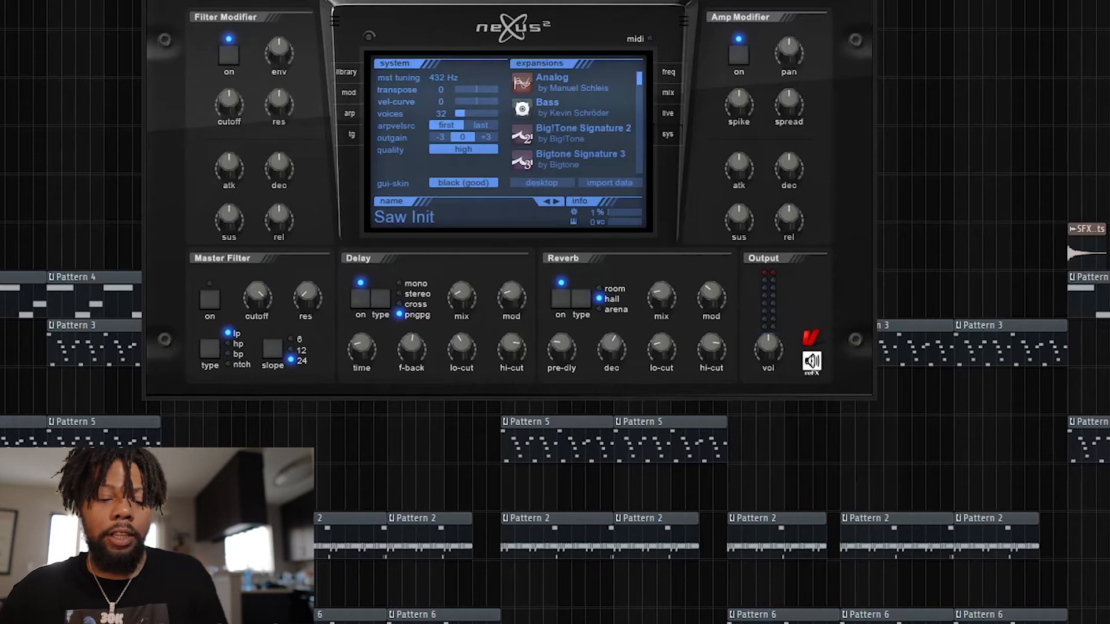
pyautogui.press('F6')
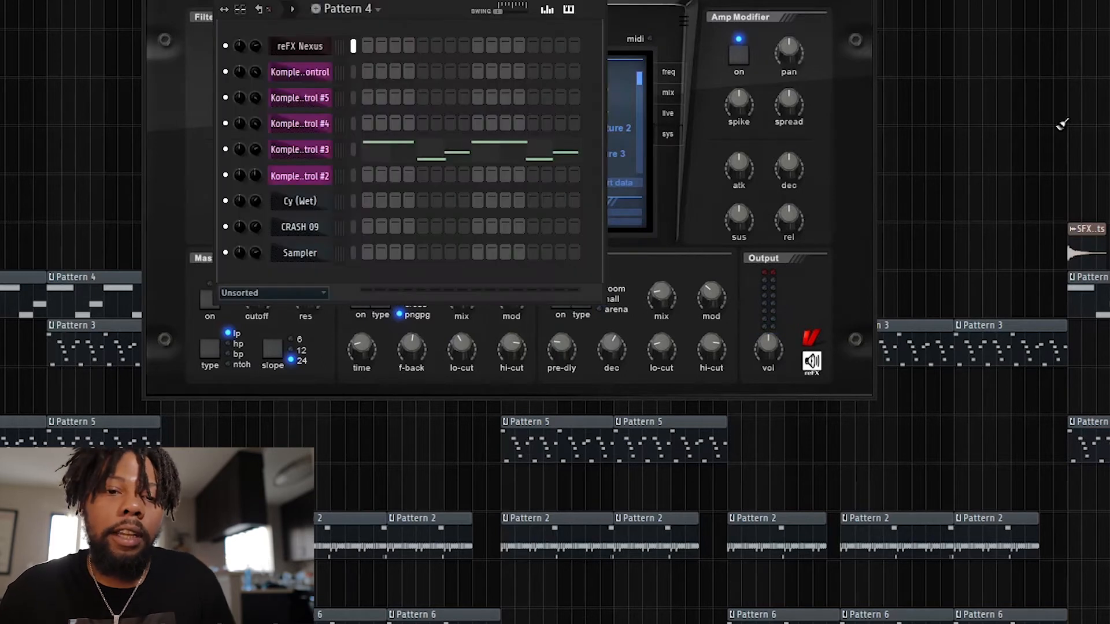
pyautogui.rightClick(289, 46)
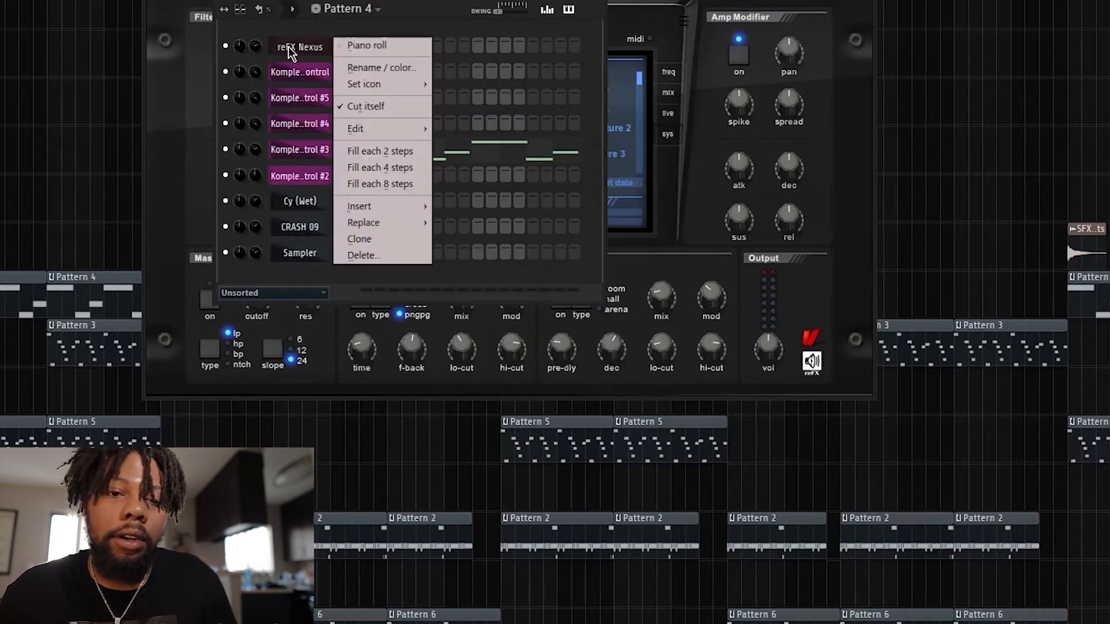
pyautogui.click(683, 41)
# Load the ST 70s Vinyl Strings 3 preset from Nexus's Classical category and bring up the Nexus channel
pyautogui.click(347, 72)
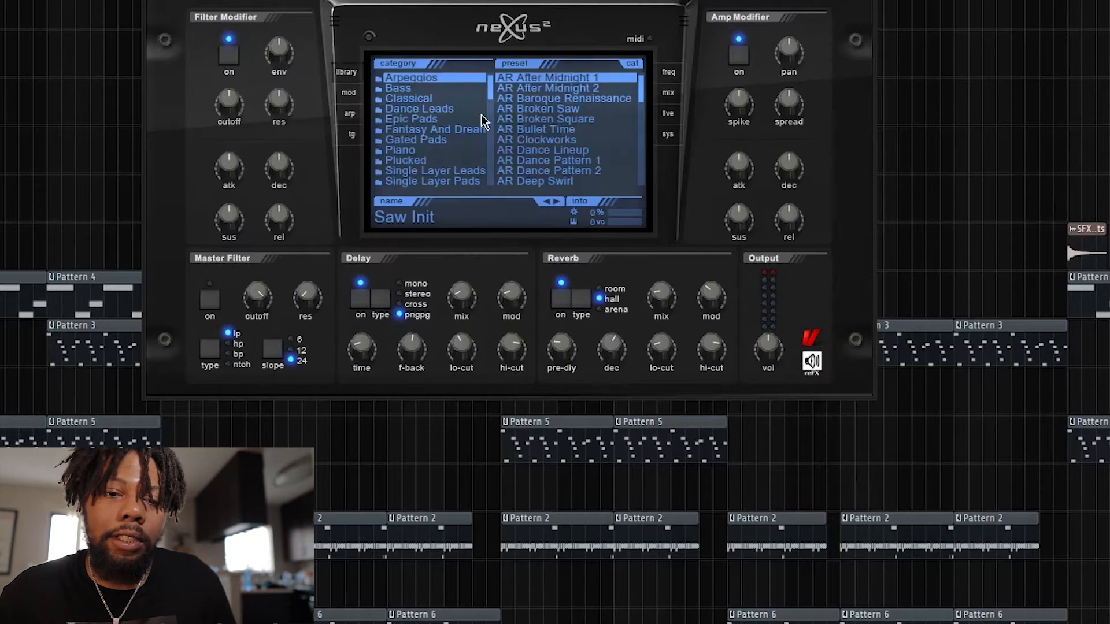
pyautogui.click(444, 99)
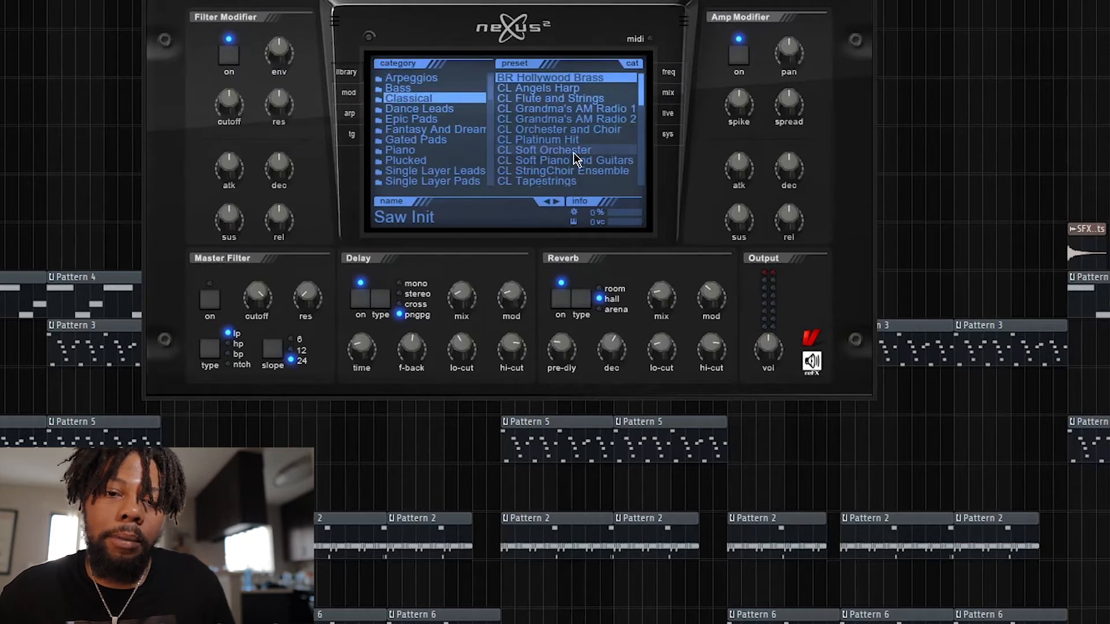
pyautogui.scroll(-2, 577, 168)
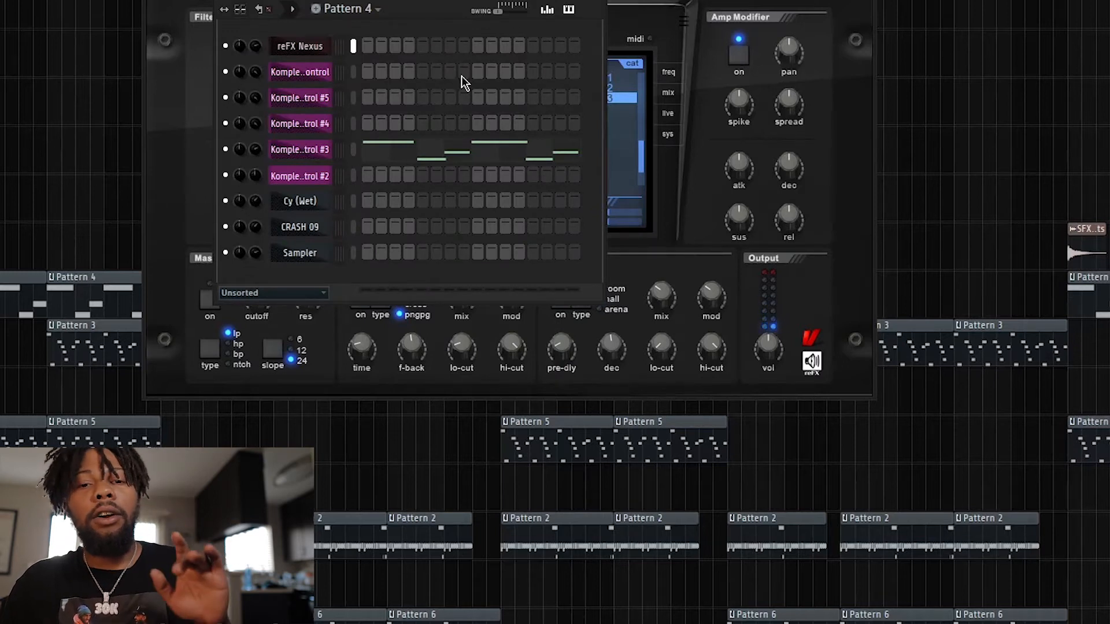
pyautogui.click(333, 56)
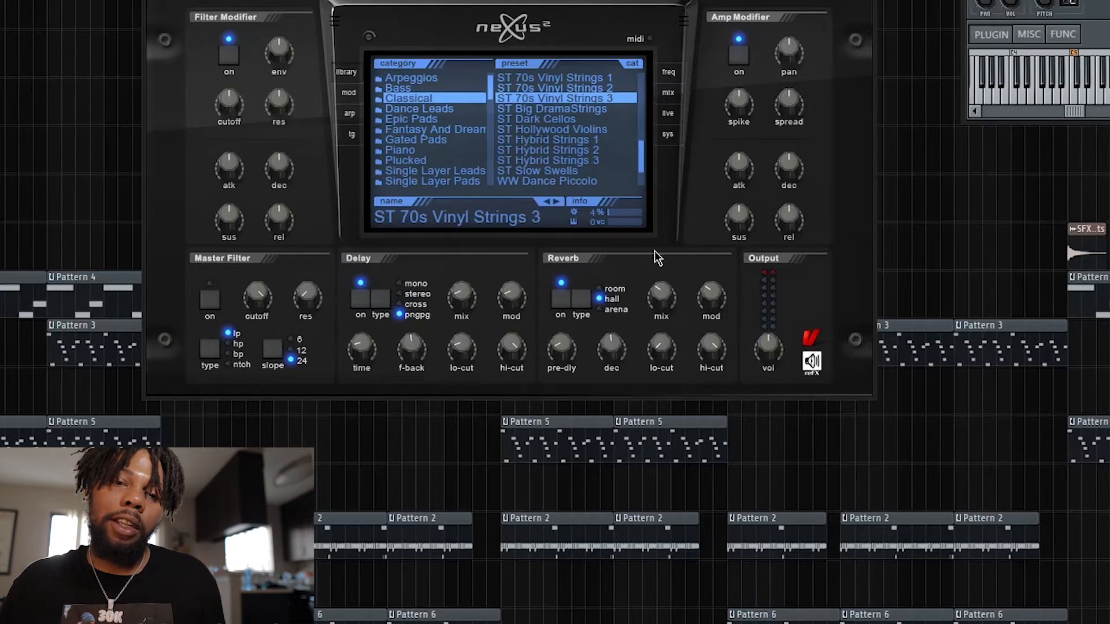
# Audition a note with Nexus's master tuning reset to 440 Hz, and return the tuning to 432 Hz
pyautogui.click(531, 51)
pyautogui.doubleClick(436, 76)
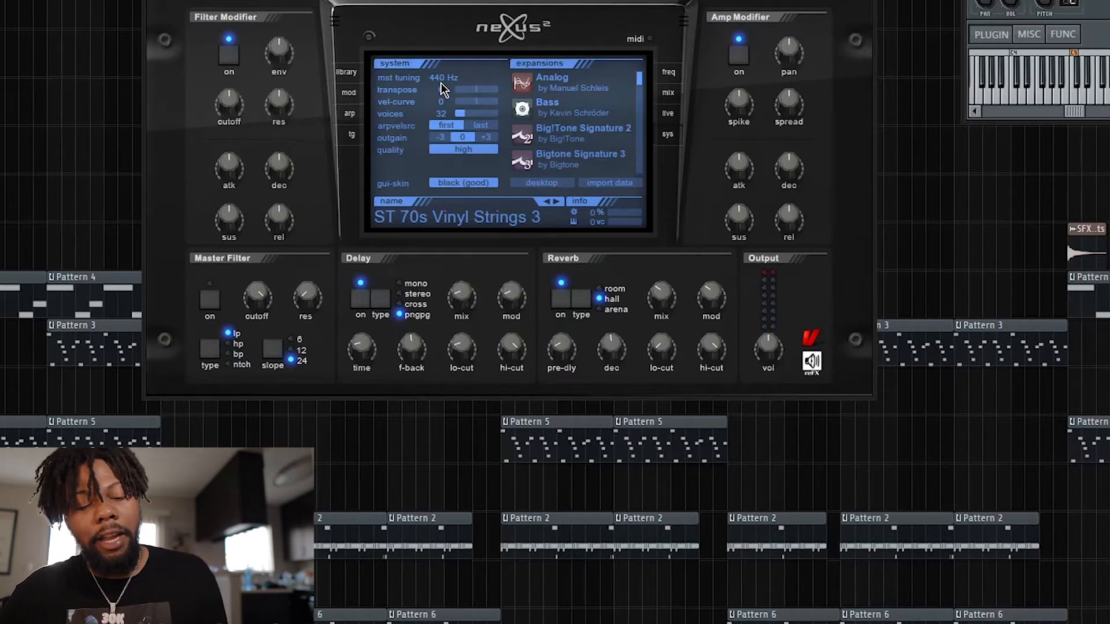
pyautogui.press('z')
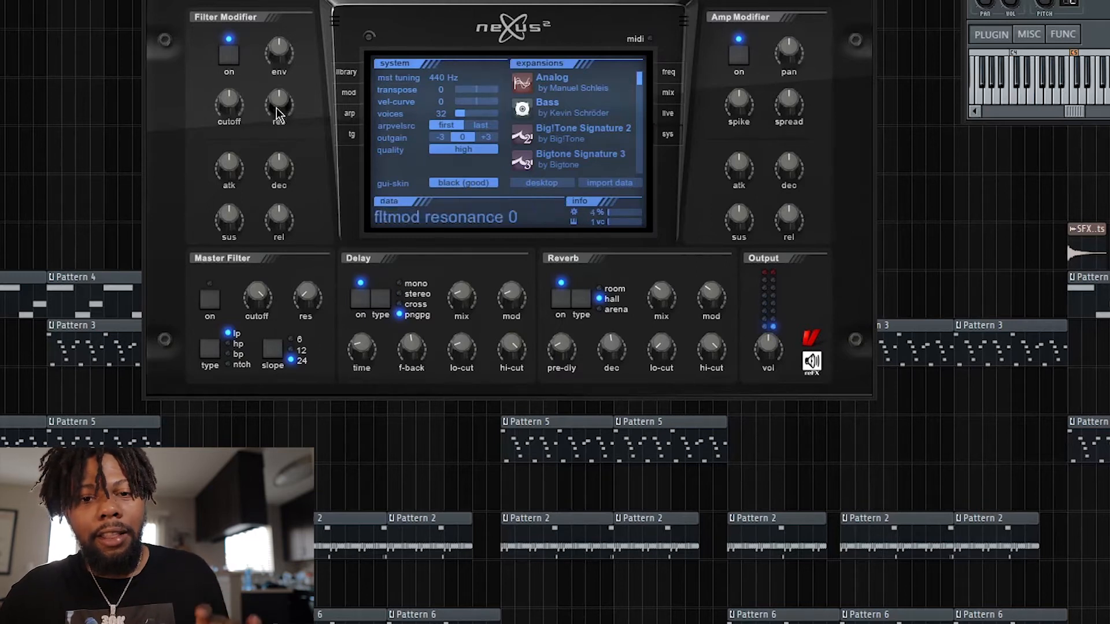
pyautogui.moveTo(437, 83); pyautogui.dragTo(438, 86)
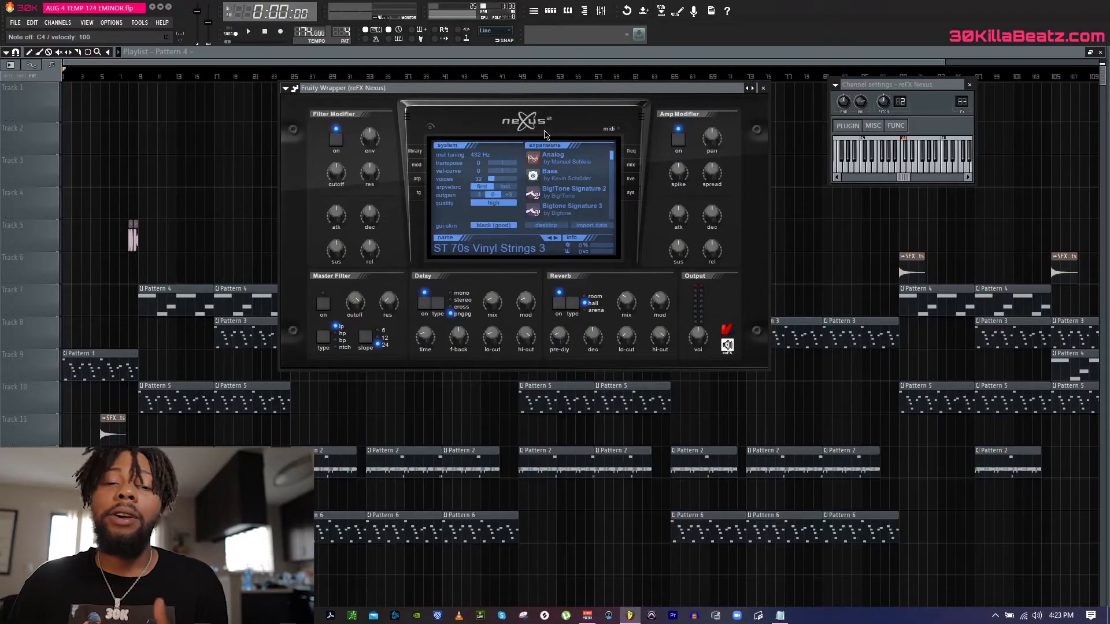
# Insert a Purity instrument as a new channel next to the Nexus channel
pyautogui.press('F6')
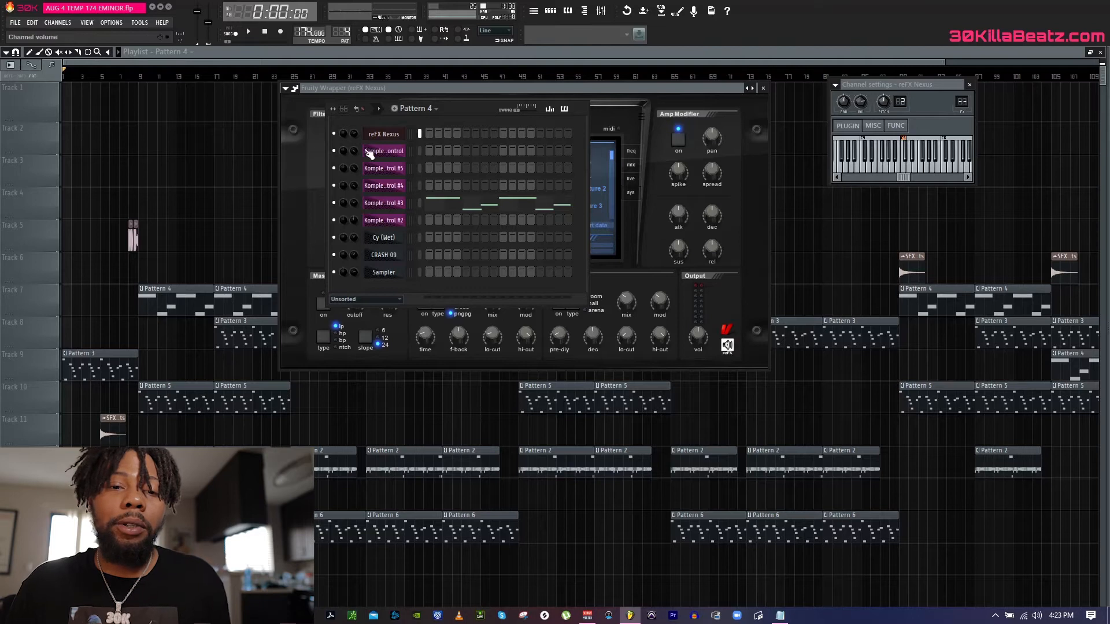
pyautogui.rightClick(396, 133)
pyautogui.moveTo(442, 241)
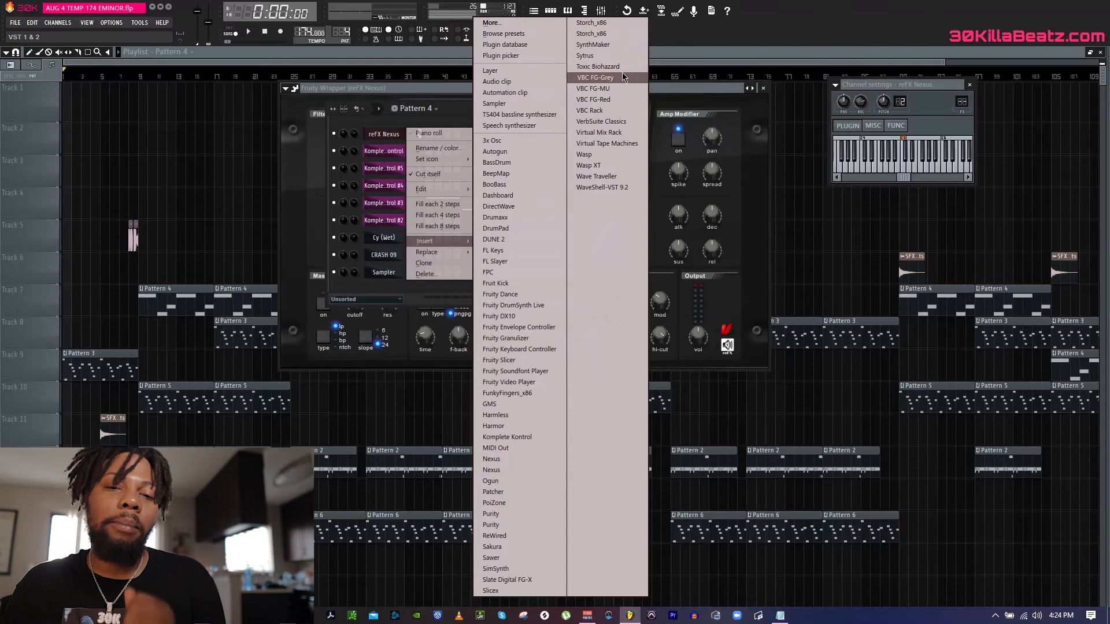
pyautogui.click(492, 525)
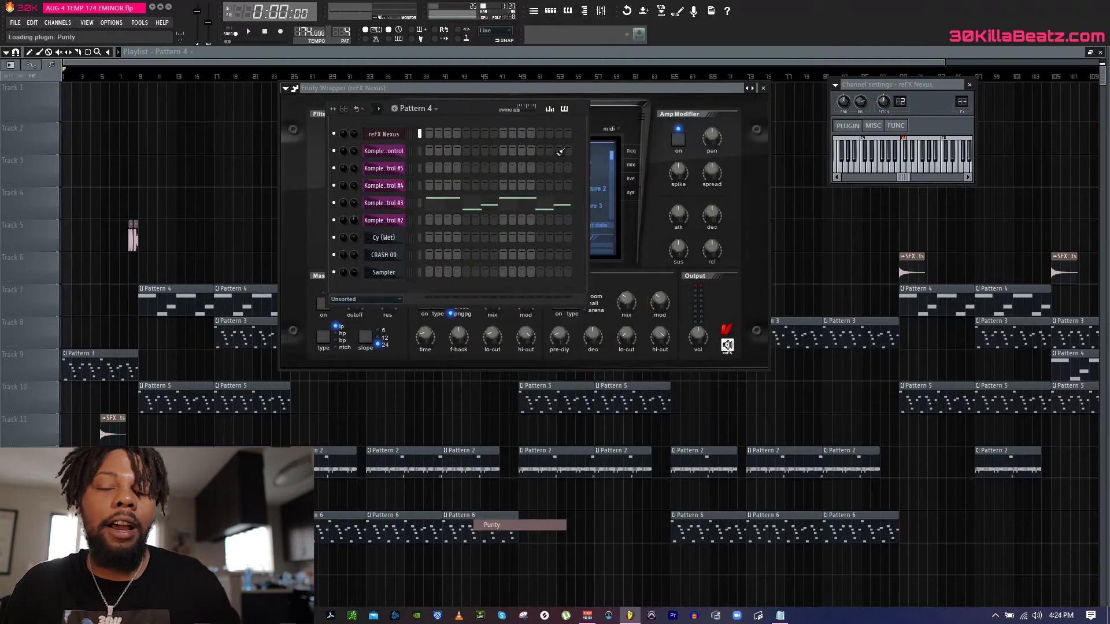
# Move the Purity window clear, check its setup page and look over the list of instruments that can be inserted
pyautogui.moveTo(411, 240); pyautogui.dragTo(522, 77)
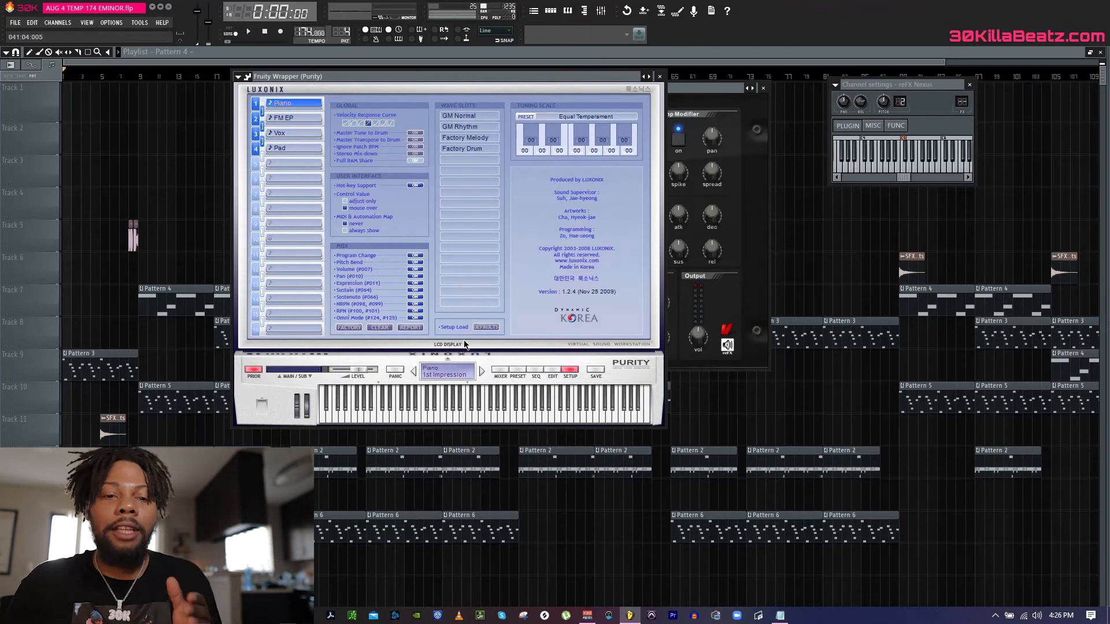
pyautogui.click(568, 10)
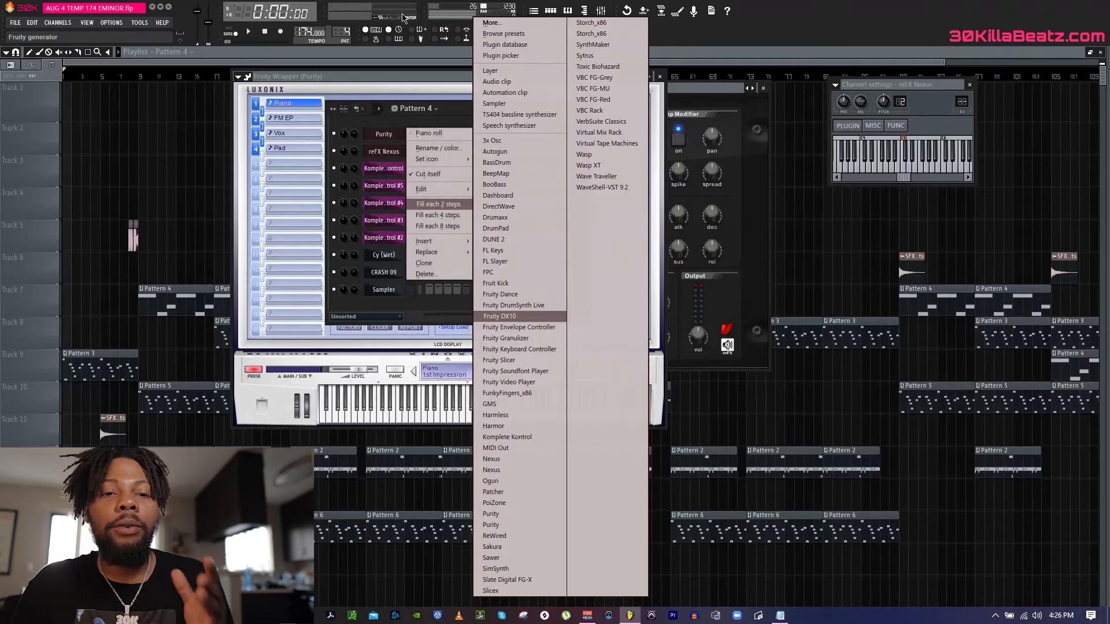
pyautogui.click(476, 116)
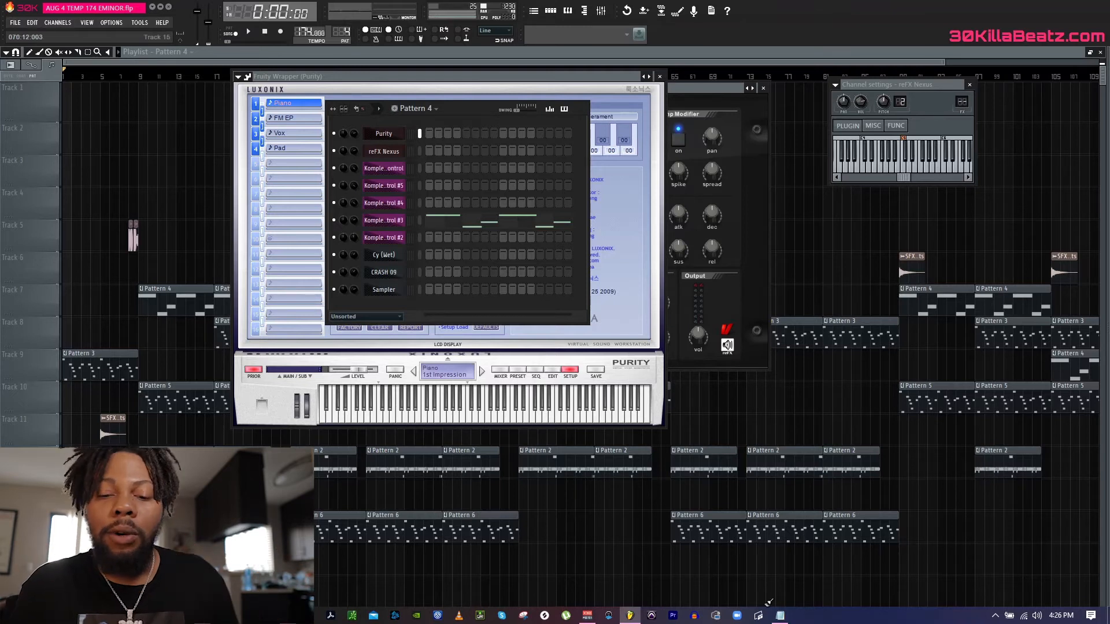
# Switch to Audacity and import the beat file F4 2020 D Minor Temp 157 as an audio track
pyautogui.click(695, 616)
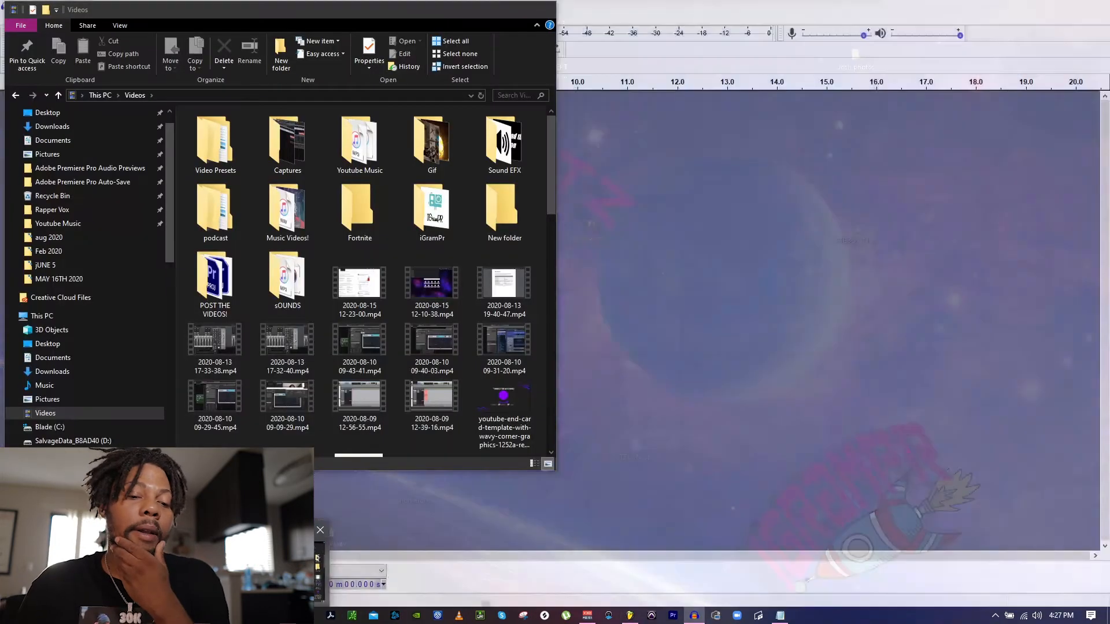
pyautogui.moveTo(246, 154); pyautogui.dragTo(647, 233)
pyautogui.click(647, 234)
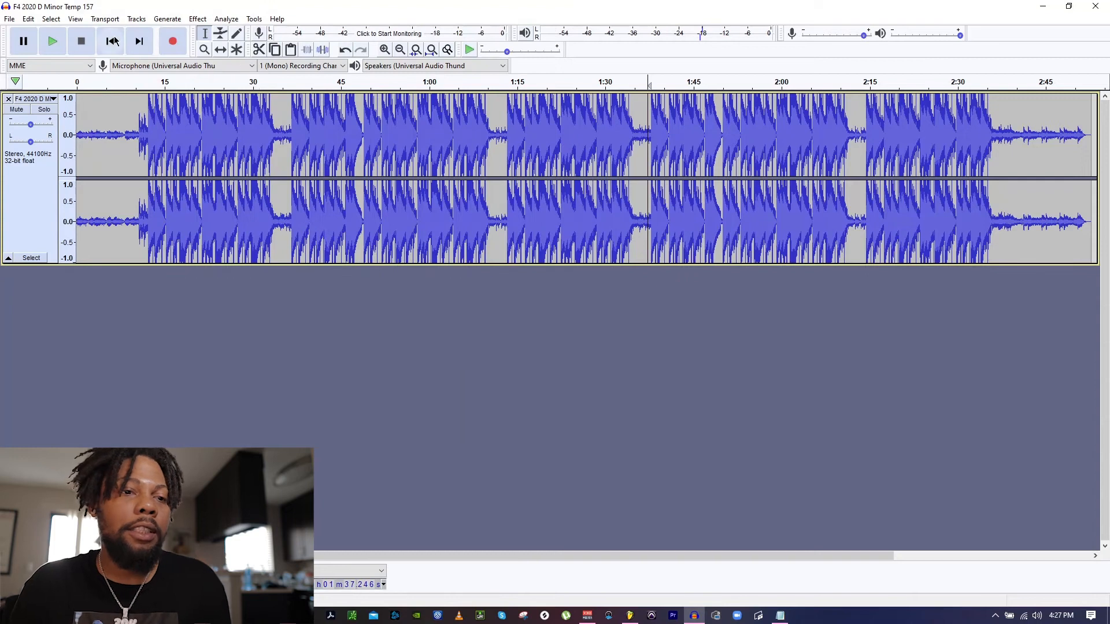
# Play the opening of the imported beat from the start of the track at its original speed, and stop
pyautogui.click(108, 41)
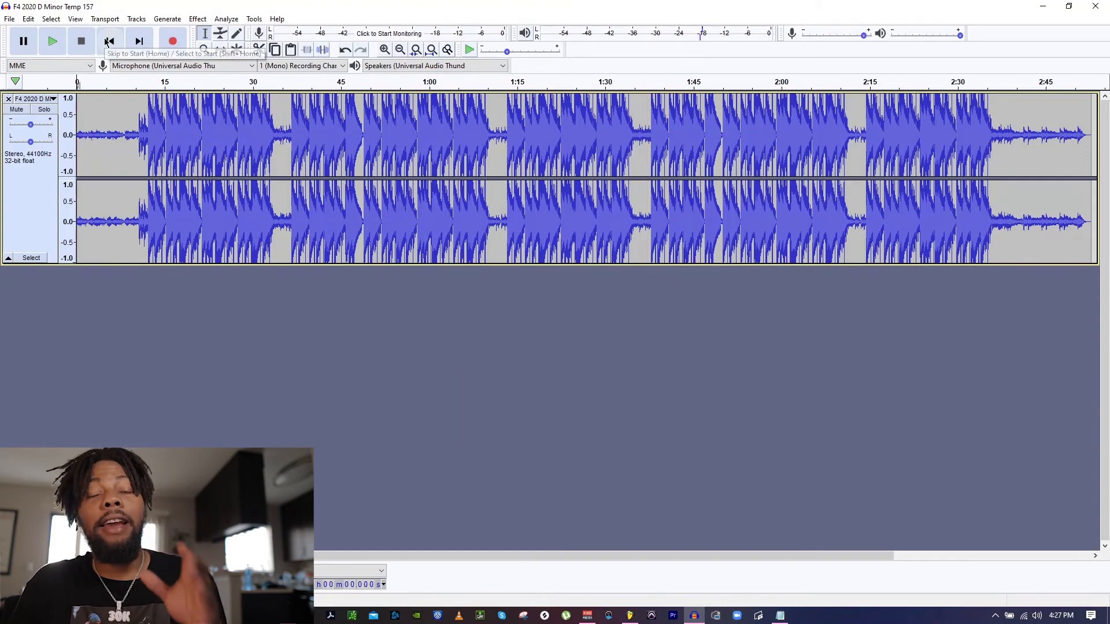
pyautogui.press('space')
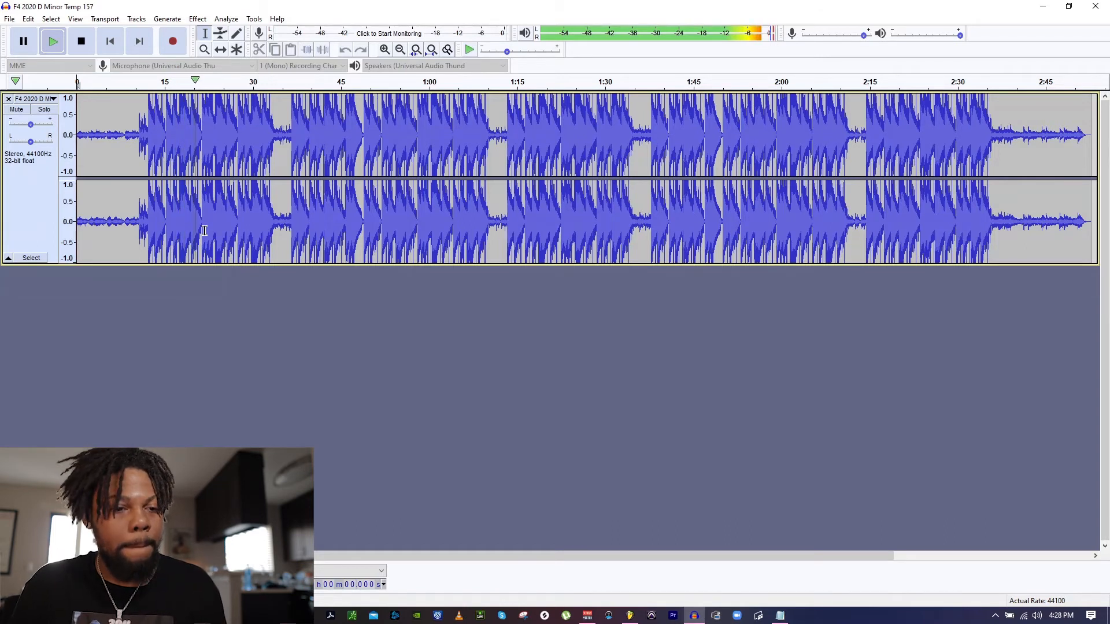
pyautogui.press('space')
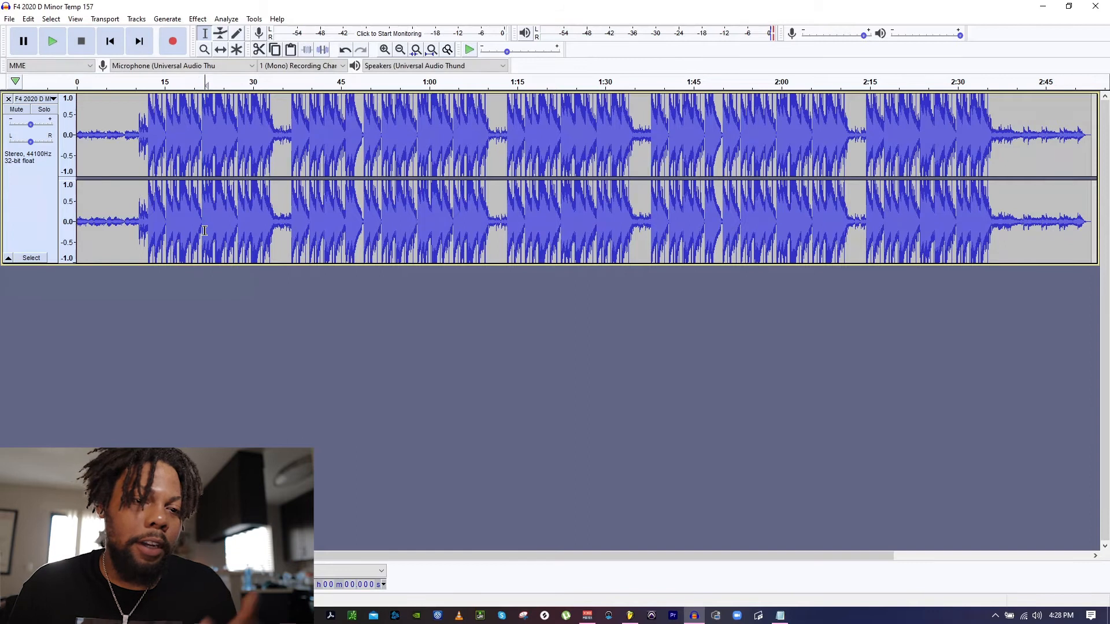
# Apply Change Speed with a -1.818 percent change to the whole beat and play the slowed result
pyautogui.hotkey('ctrl', 'a')
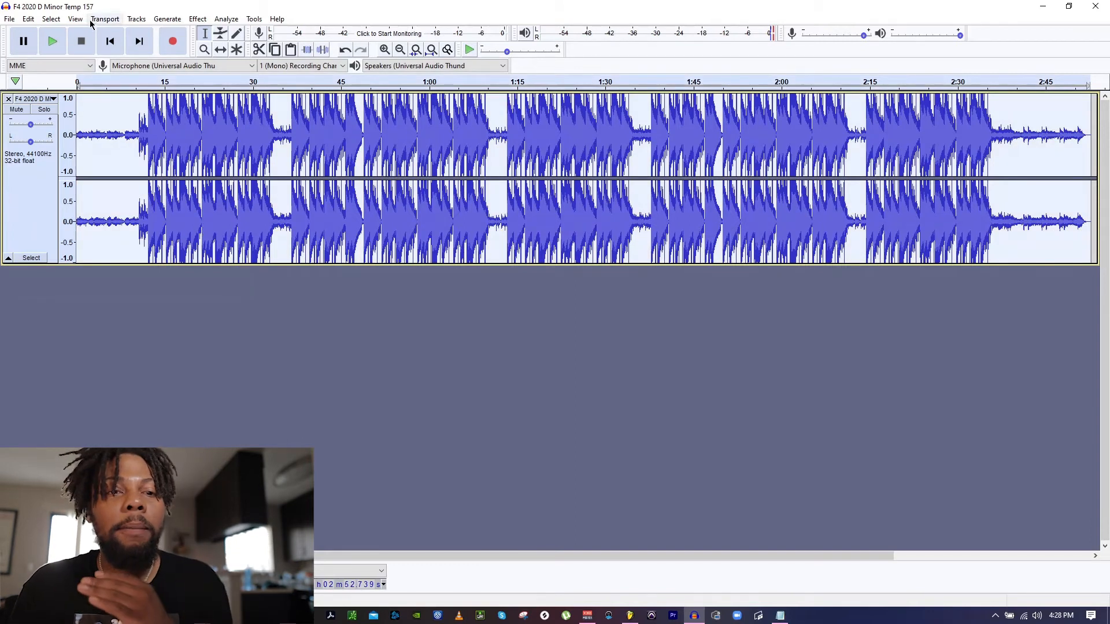
pyautogui.click(166, 19)
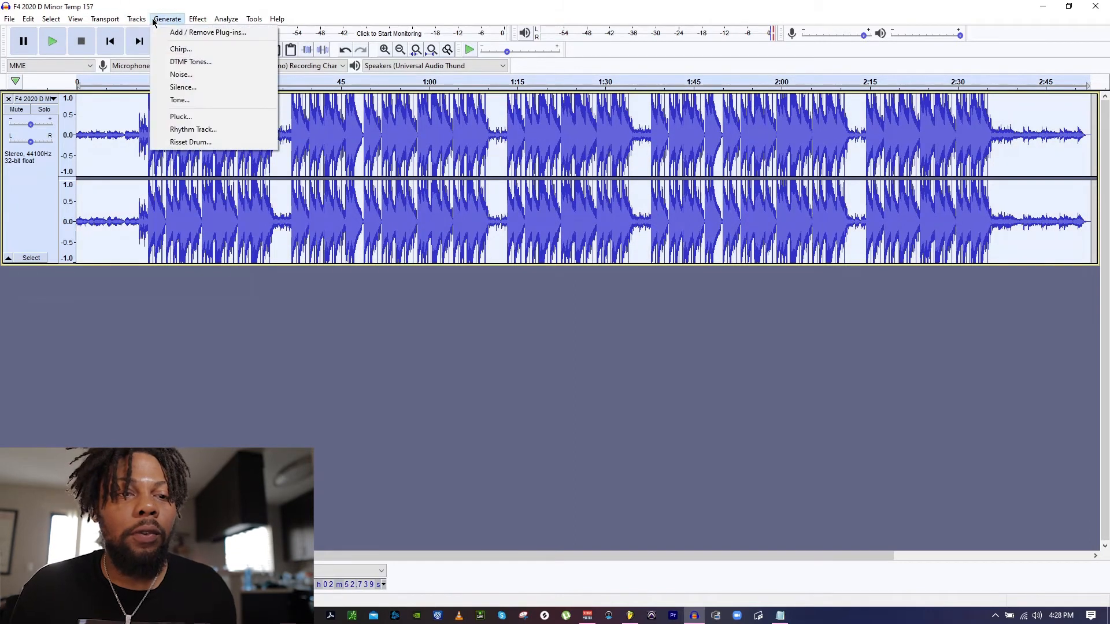
pyautogui.moveTo(213, 21)
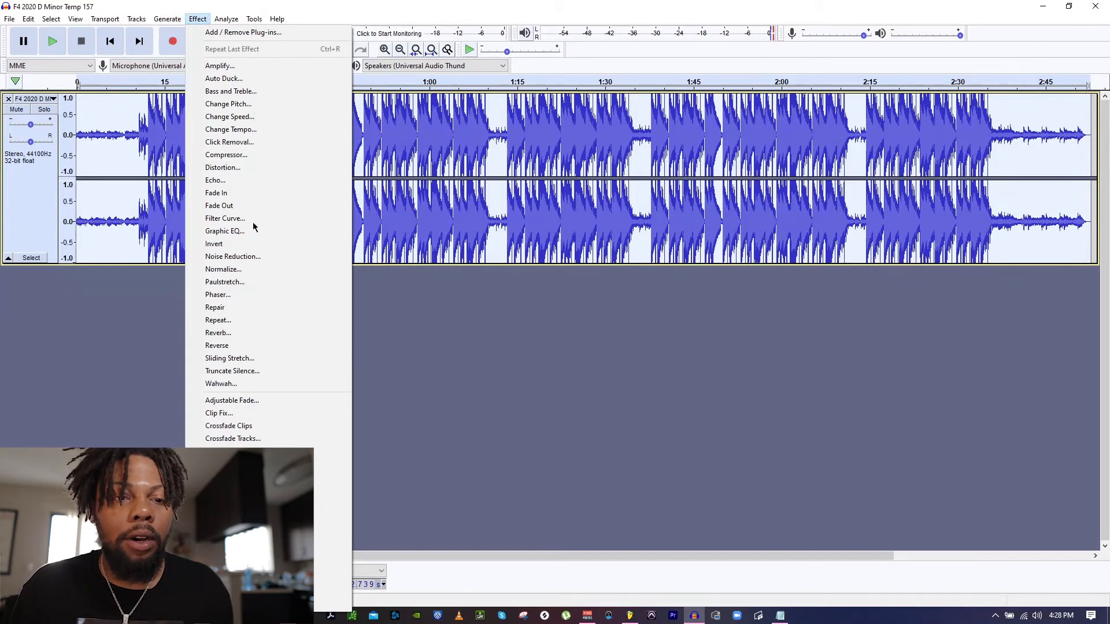
pyautogui.click(255, 117)
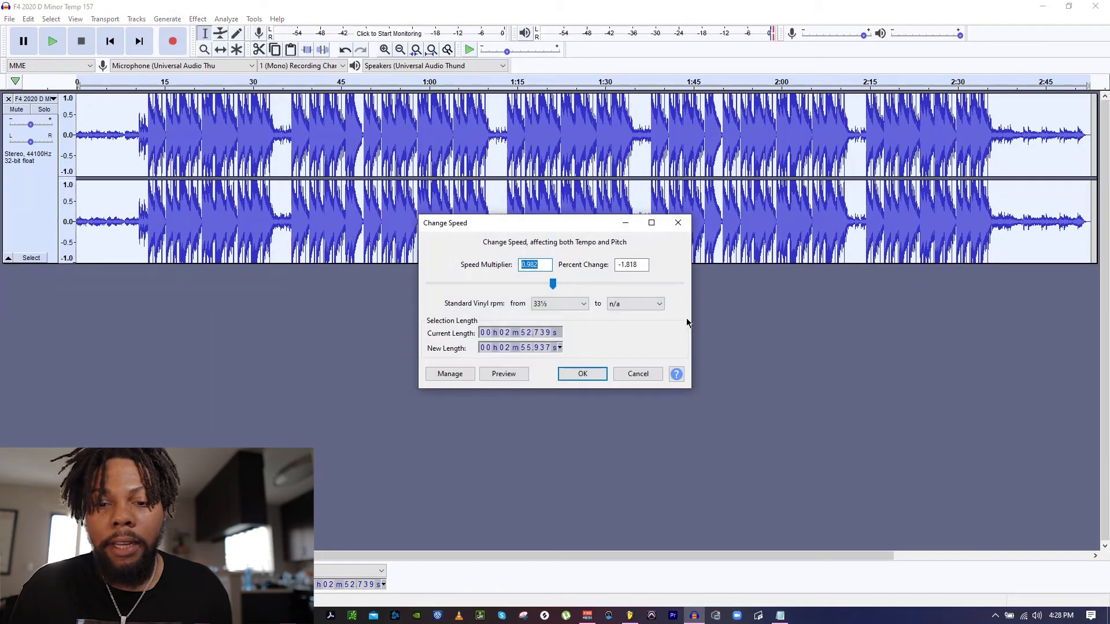
pyautogui.doubleClick(640, 265)
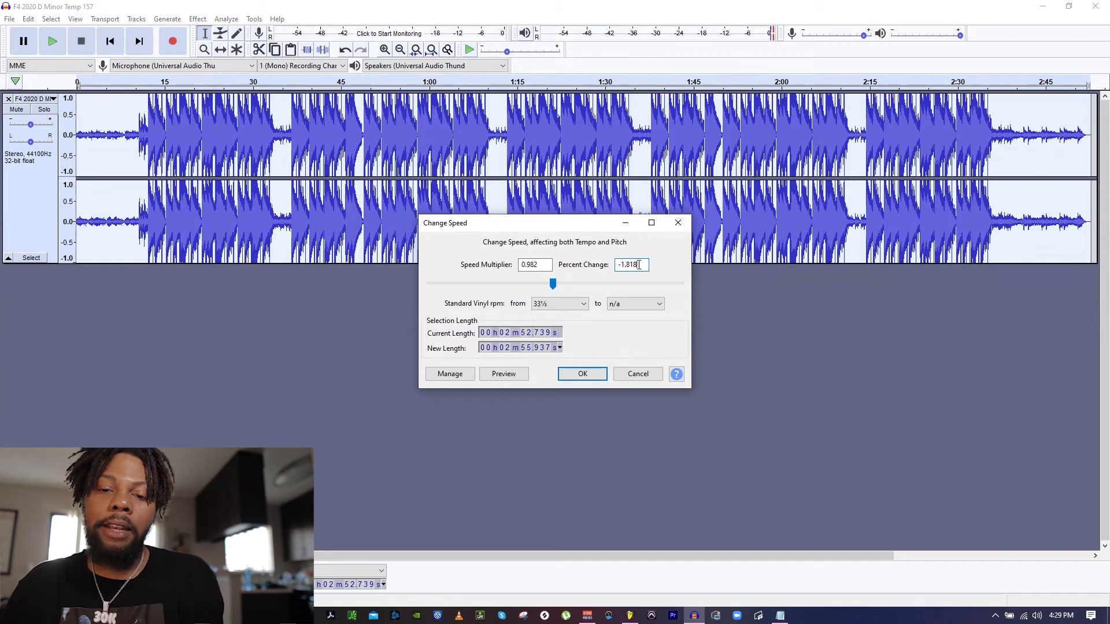
pyautogui.click(582, 374)
pyautogui.press('space')
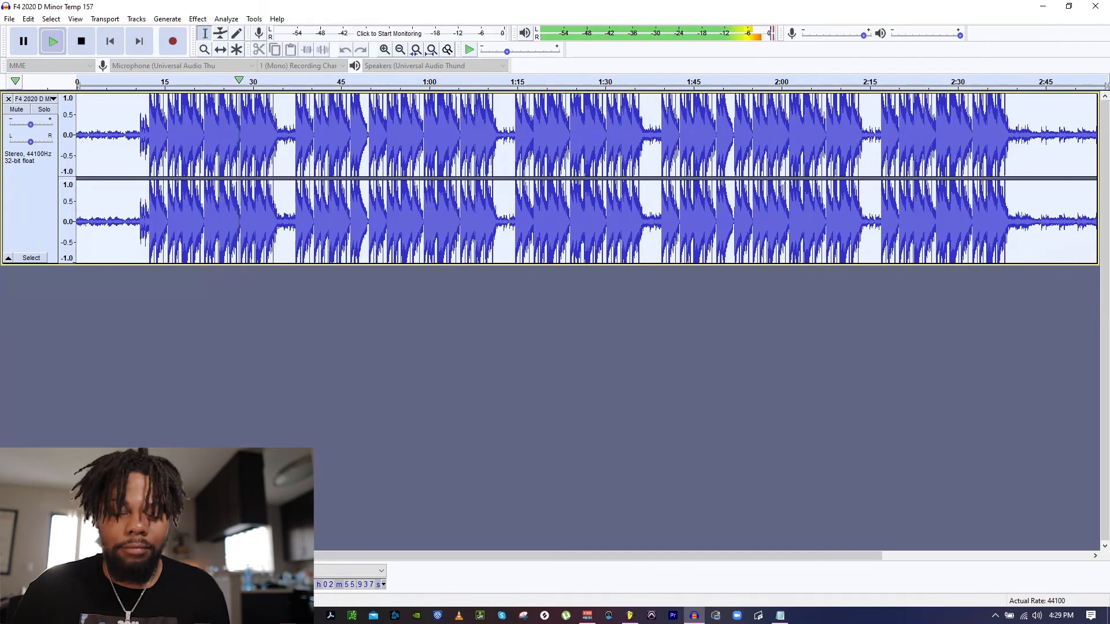
pyautogui.press('space')
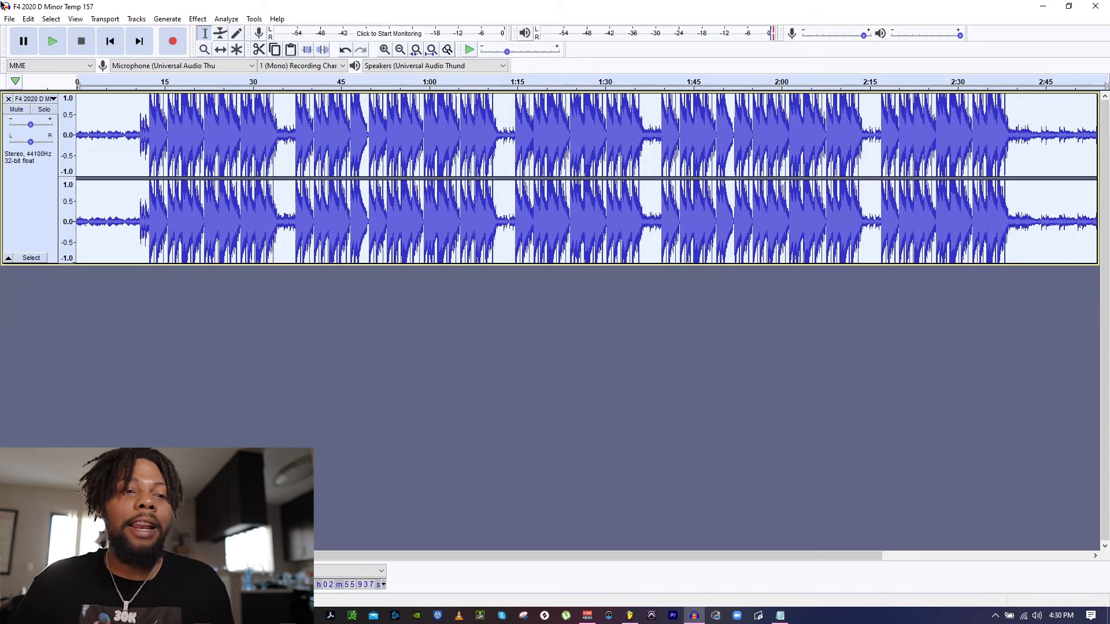
# Remove the beat track and generate a 440 Hz sine tone with amplitude 0.8 and a duration of 30.556 s
pyautogui.click(8, 99)
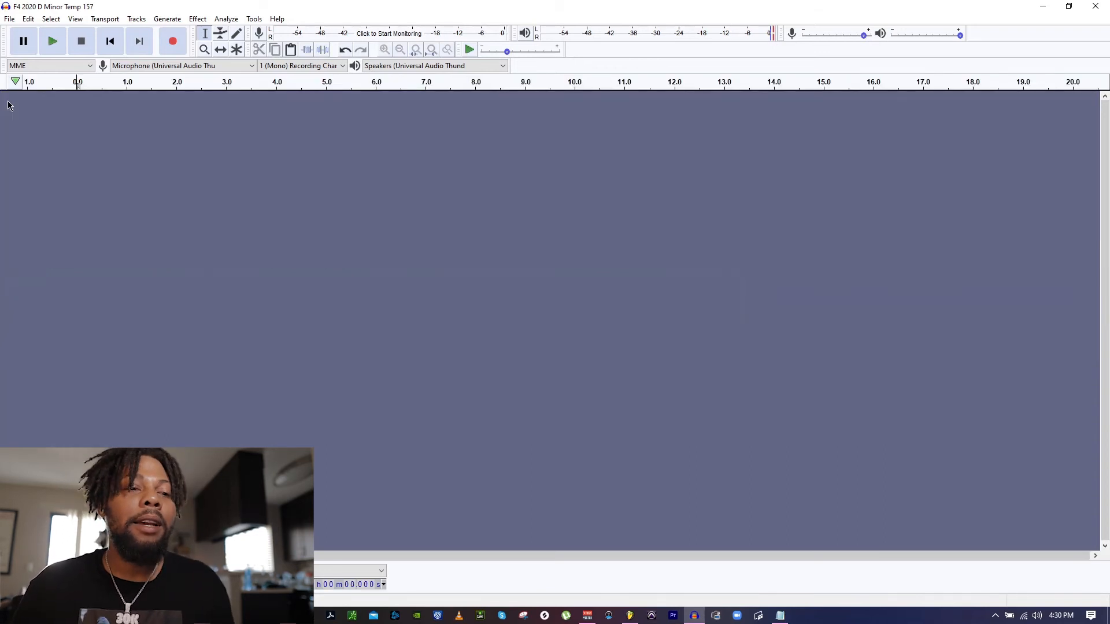
pyautogui.click(197, 19)
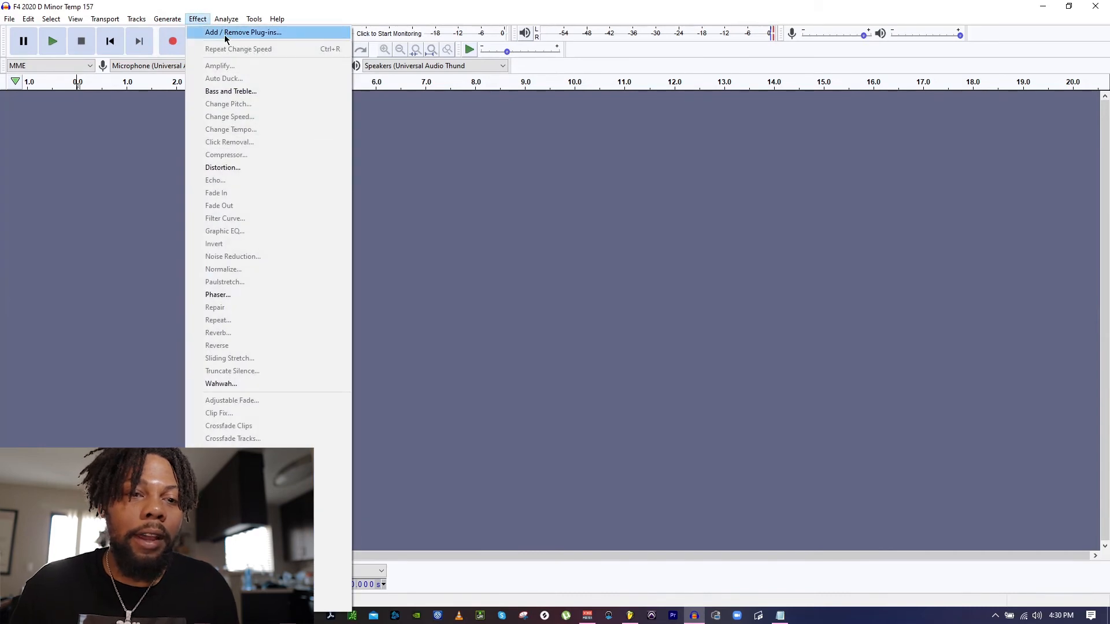
pyautogui.moveTo(167, 21)
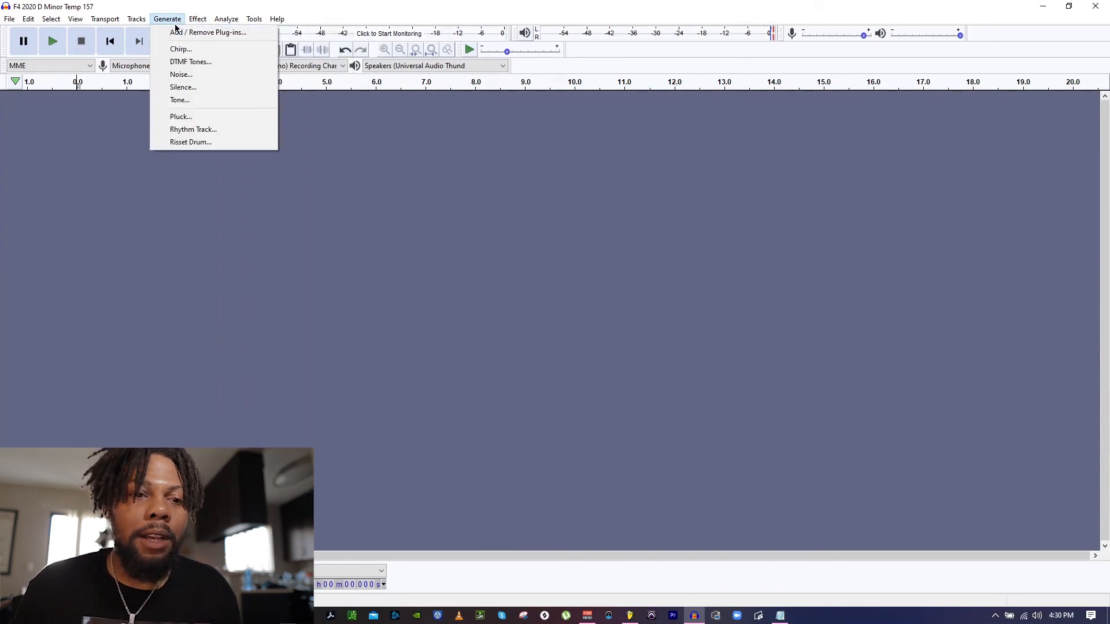
pyautogui.click(183, 100)
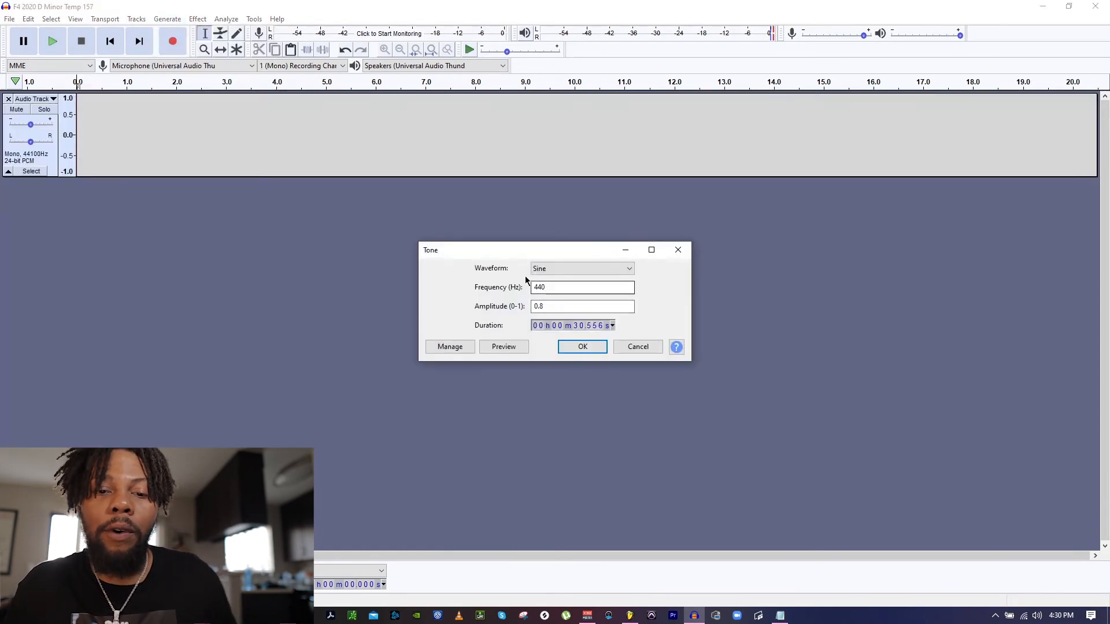
pyautogui.click(582, 346)
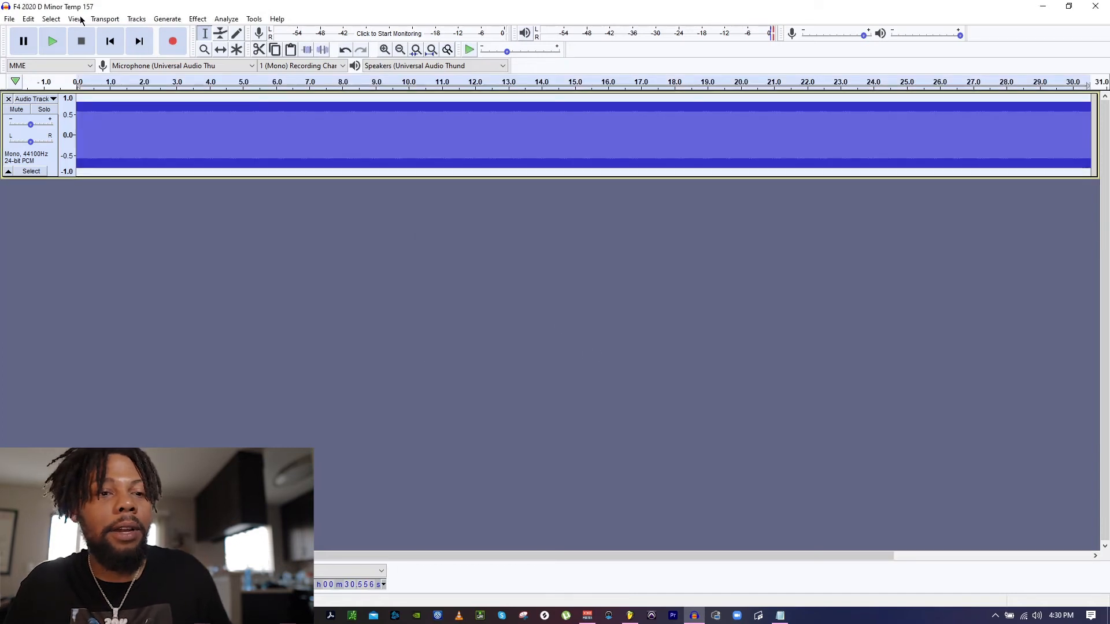
# Audition the generated 440 Hz tone from its beginning
pyautogui.click(60, 42)
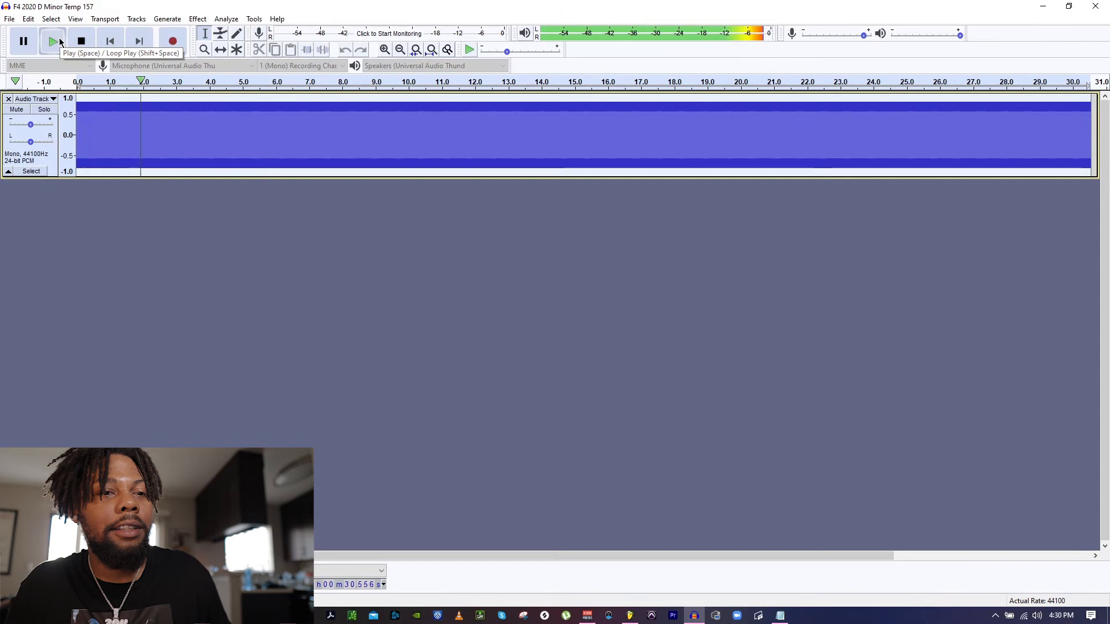
pyautogui.click(60, 41)
pyautogui.click(60, 42)
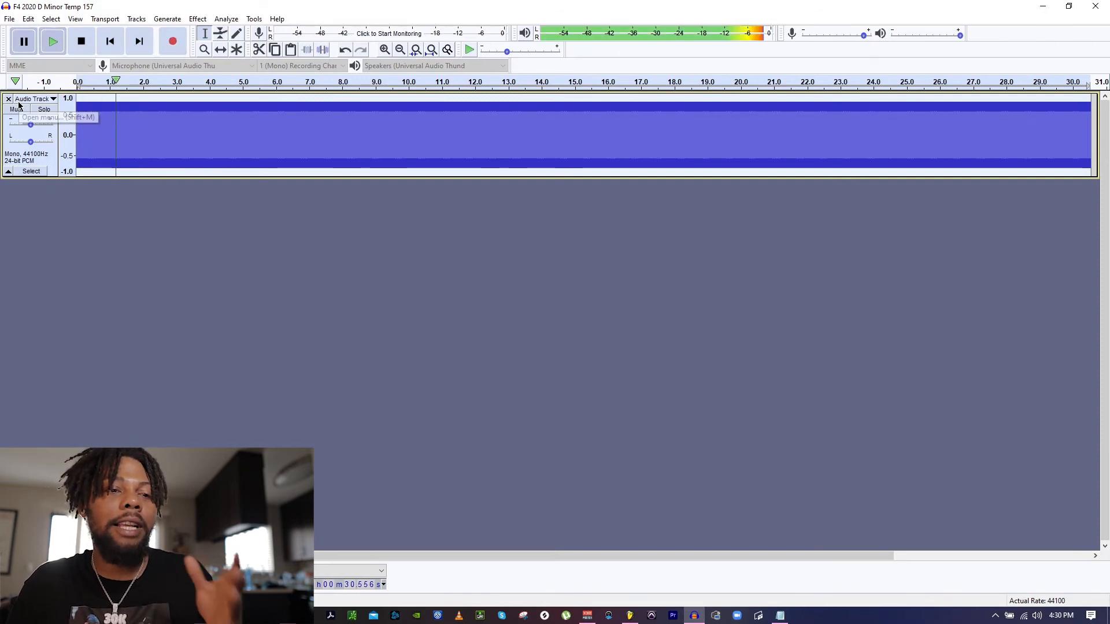
# Select the entire 440 Hz tone and apply Change Speed with a -1.818 percent change
pyautogui.click(174, 128)
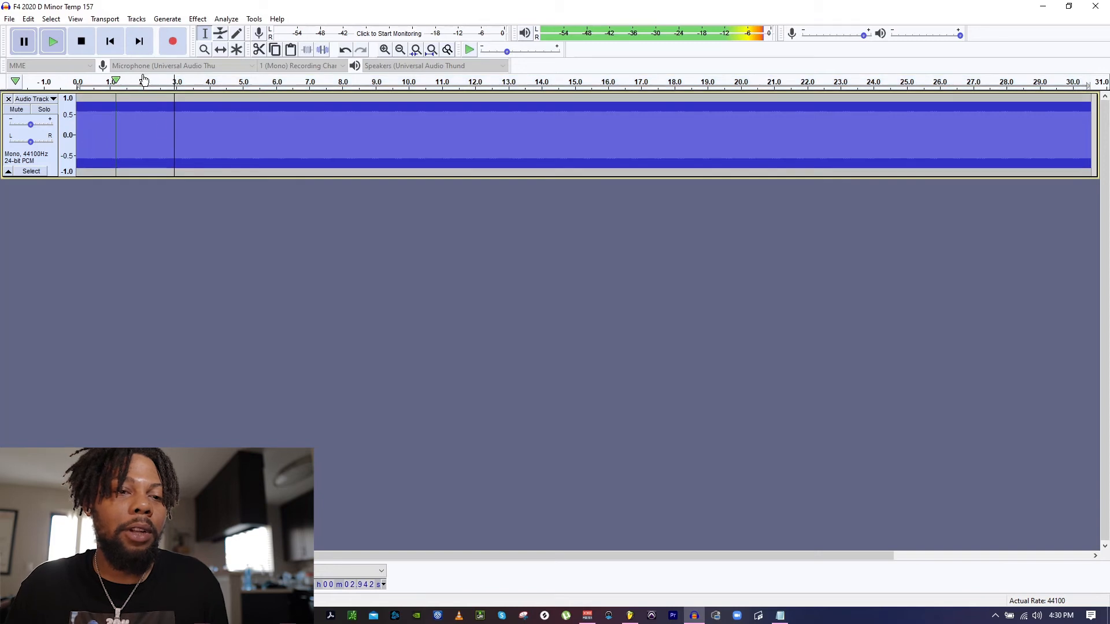
pyautogui.doubleClick(161, 128)
pyautogui.click(163, 22)
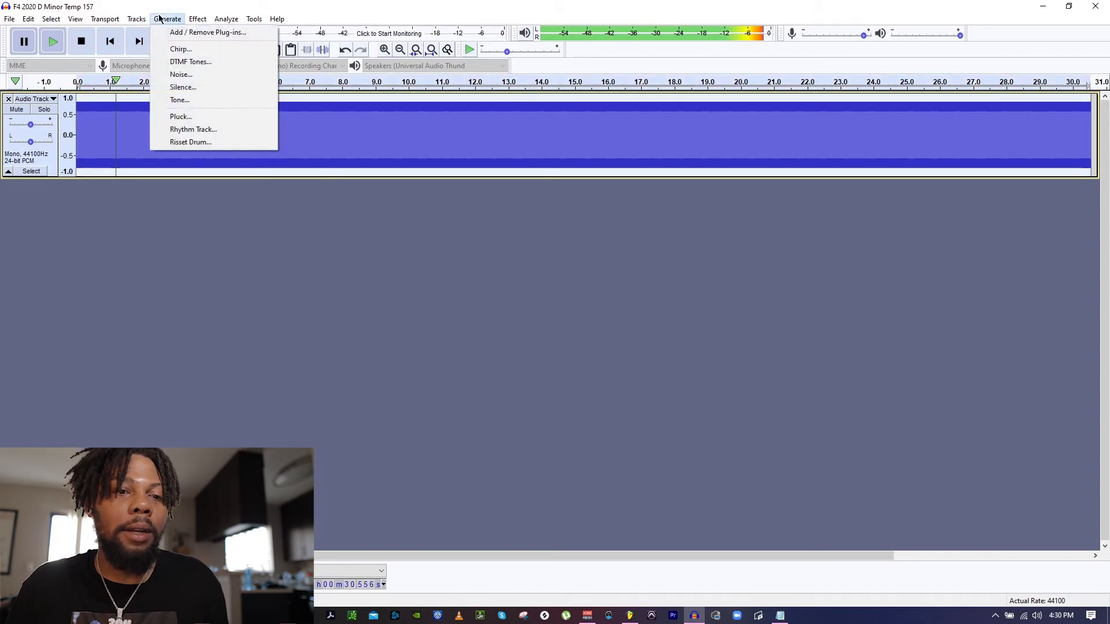
pyautogui.moveTo(208, 25)
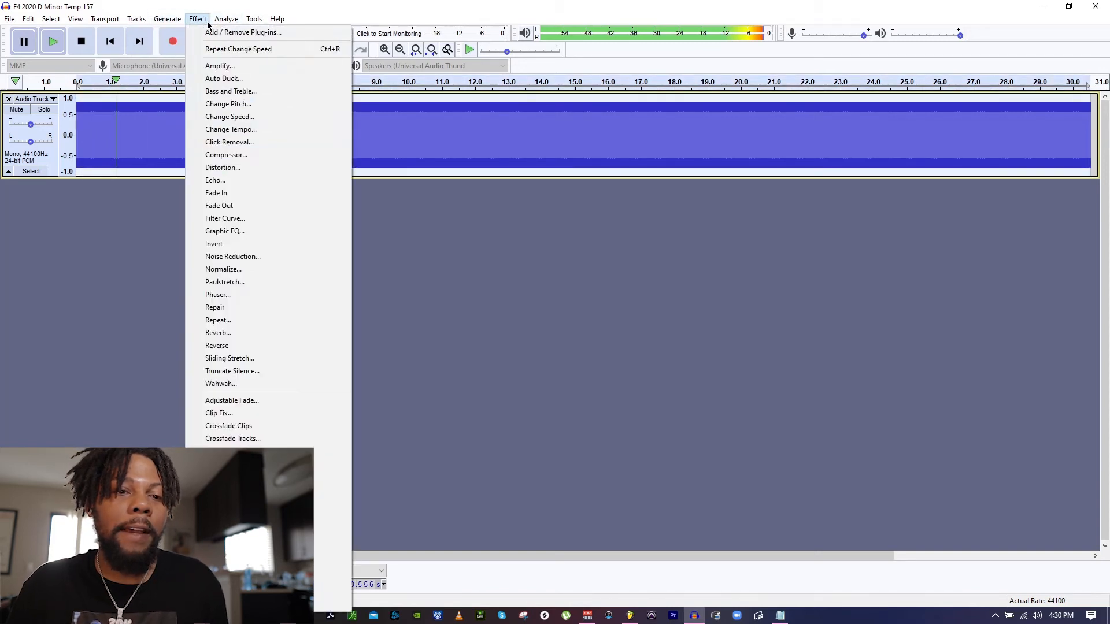
pyautogui.click(257, 117)
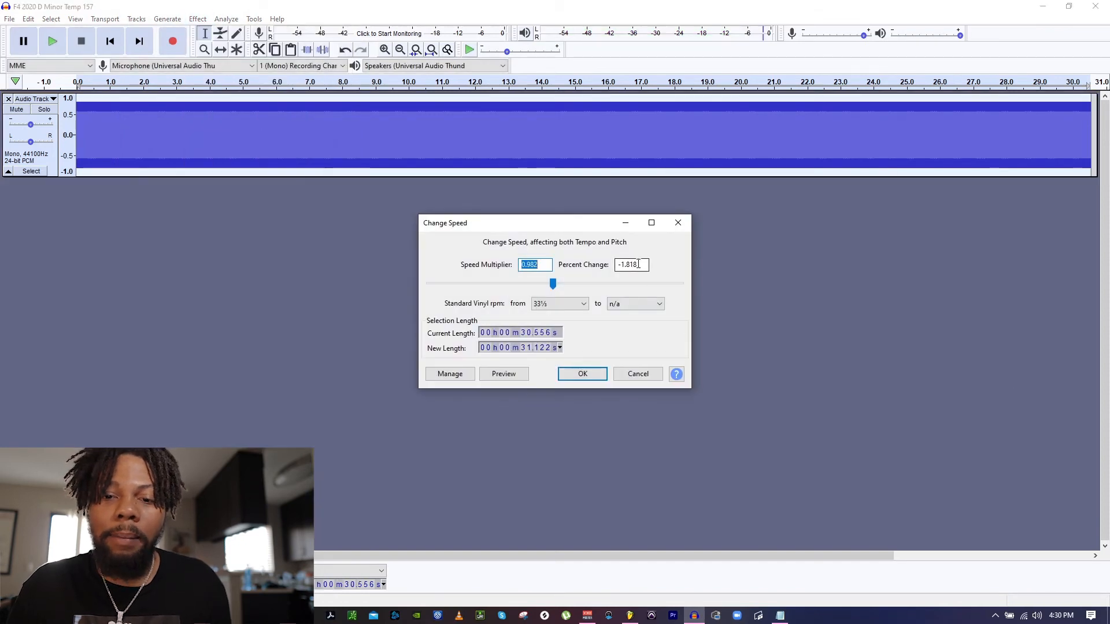
pyautogui.click(584, 374)
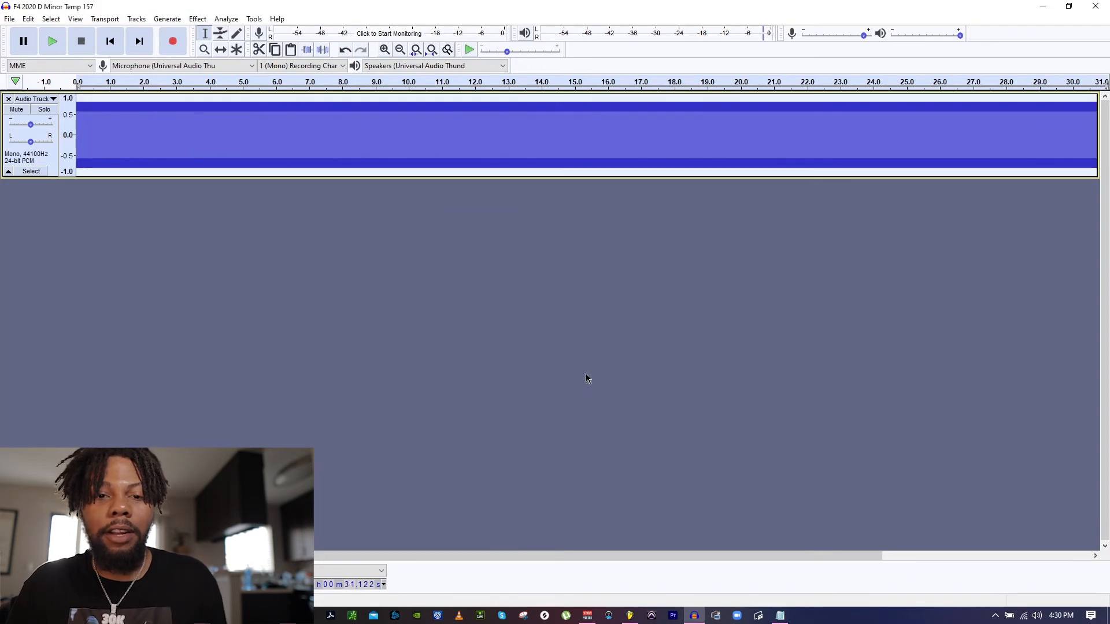
# Play the slowed tone and stop it again to hear its lowered pitch
pyautogui.press('space')
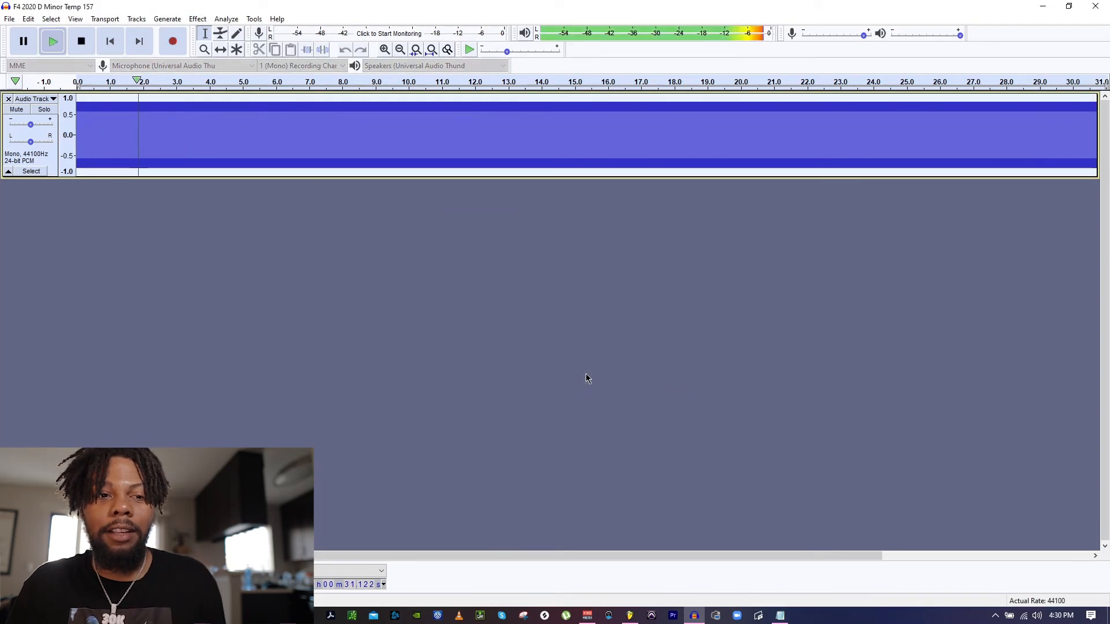
pyautogui.press('space')
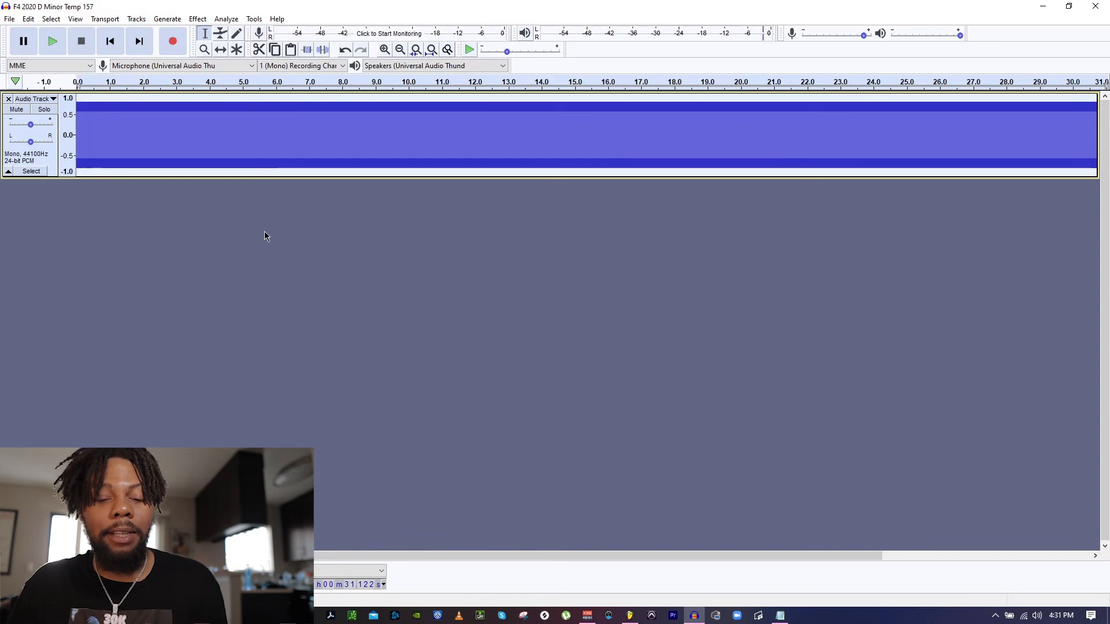
pyautogui.press('space')
pyautogui.press('space')
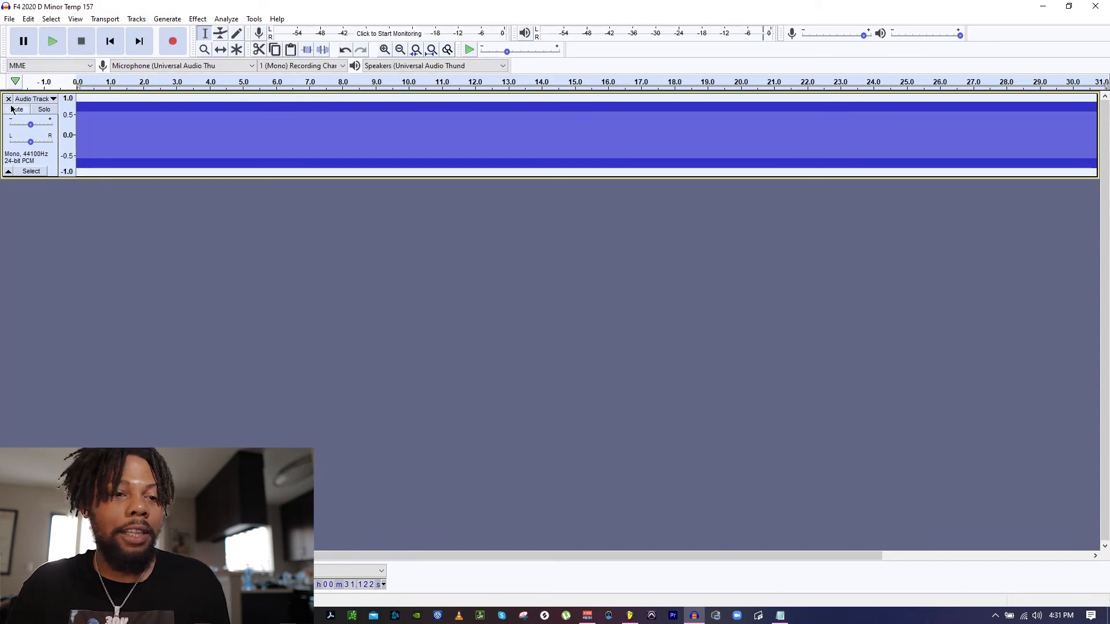
# Replace the slowed tone with a generated 432 Hz sine tone, amplitude 0.8 and duration 30.556 s, and play it briefly
pyautogui.click(9, 99)
pyautogui.click(137, 19)
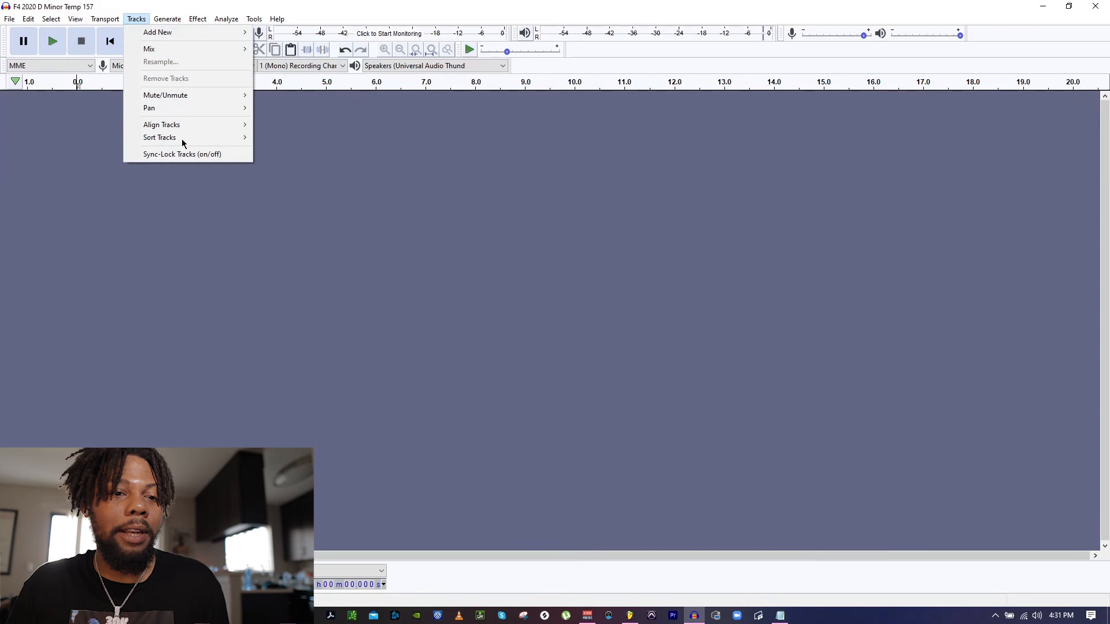
pyautogui.moveTo(197, 19)
pyautogui.click(210, 88)
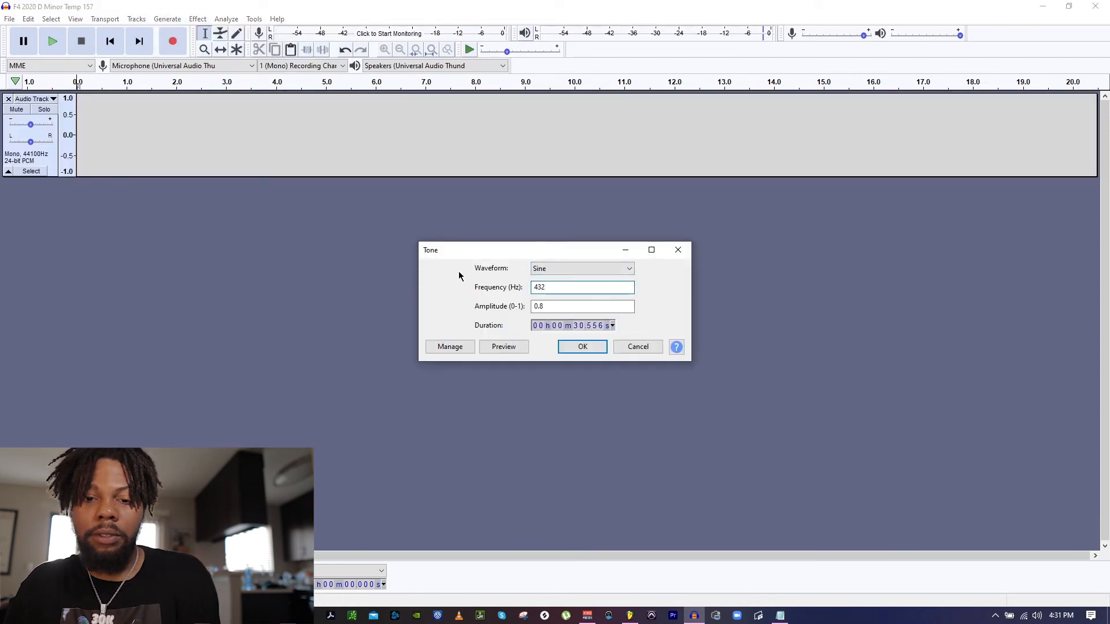
pyautogui.press('Return')
pyautogui.press('space')
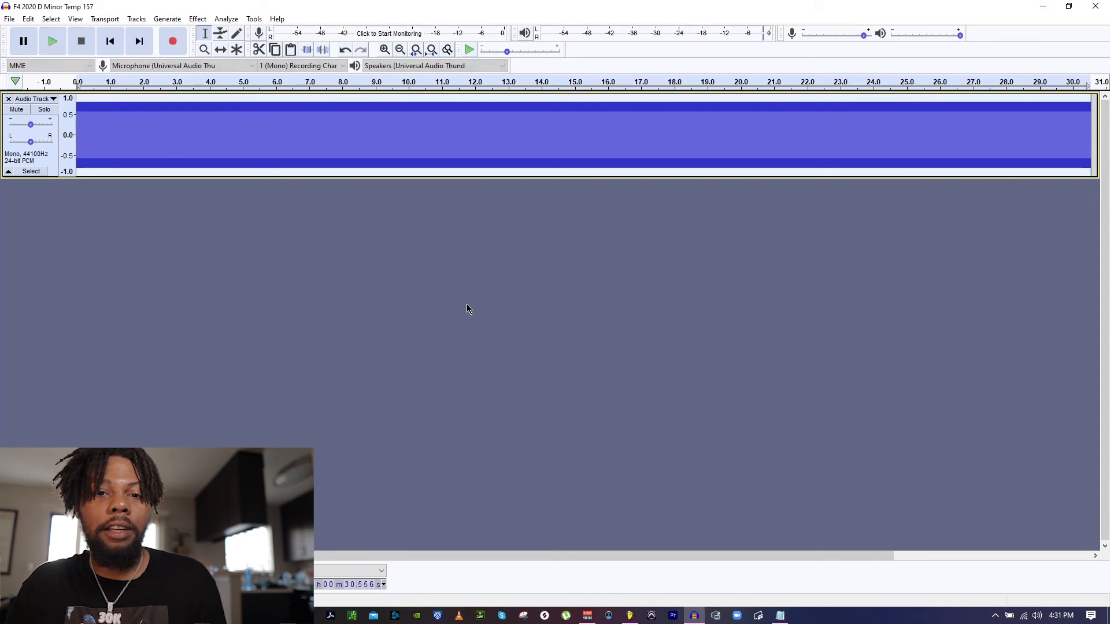
pyautogui.press('space')
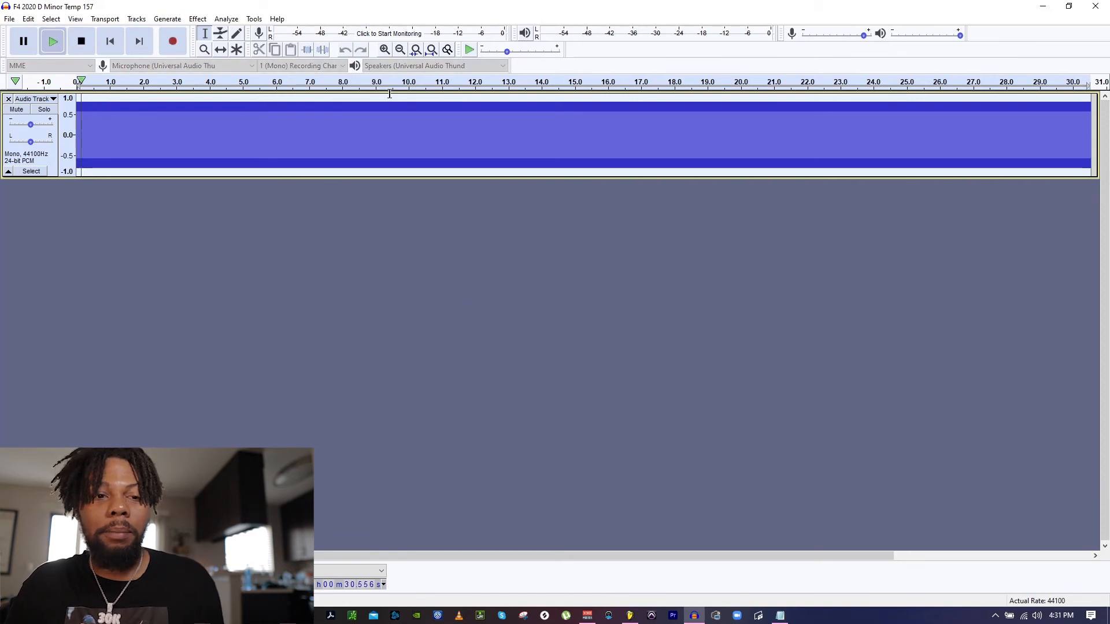
pyautogui.press('space')
# Undo back to the slowed 440 Hz tone and play it for comparison with the 432 Hz tone
pyautogui.hotkey('ctrl', 'z')
pyautogui.hotkey('ctrl', 'y')
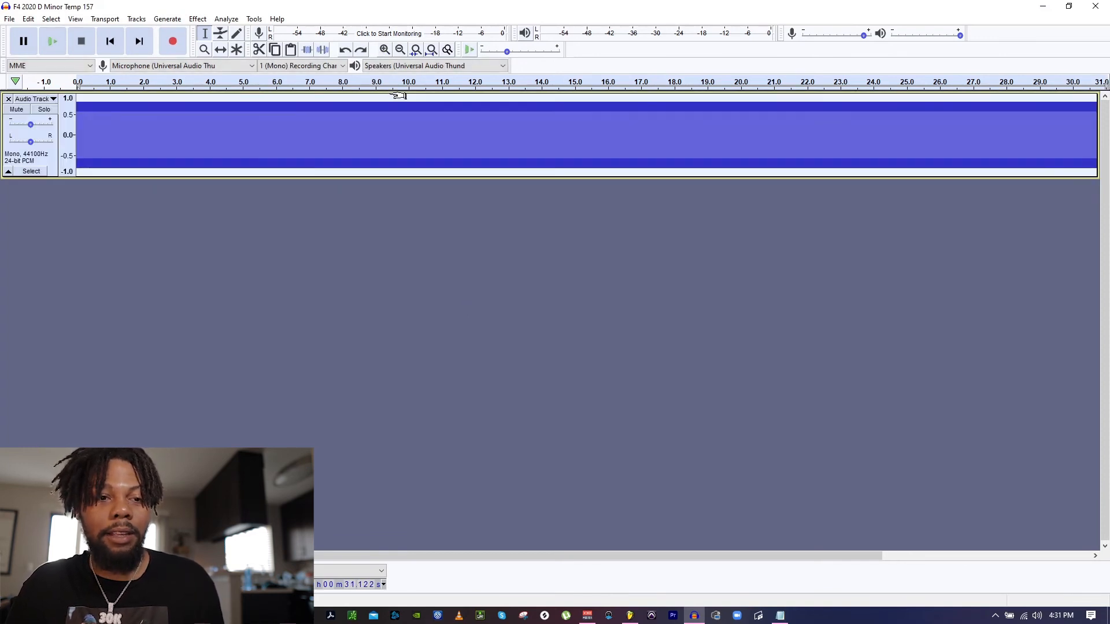
pyautogui.press('space')
pyautogui.press('space')
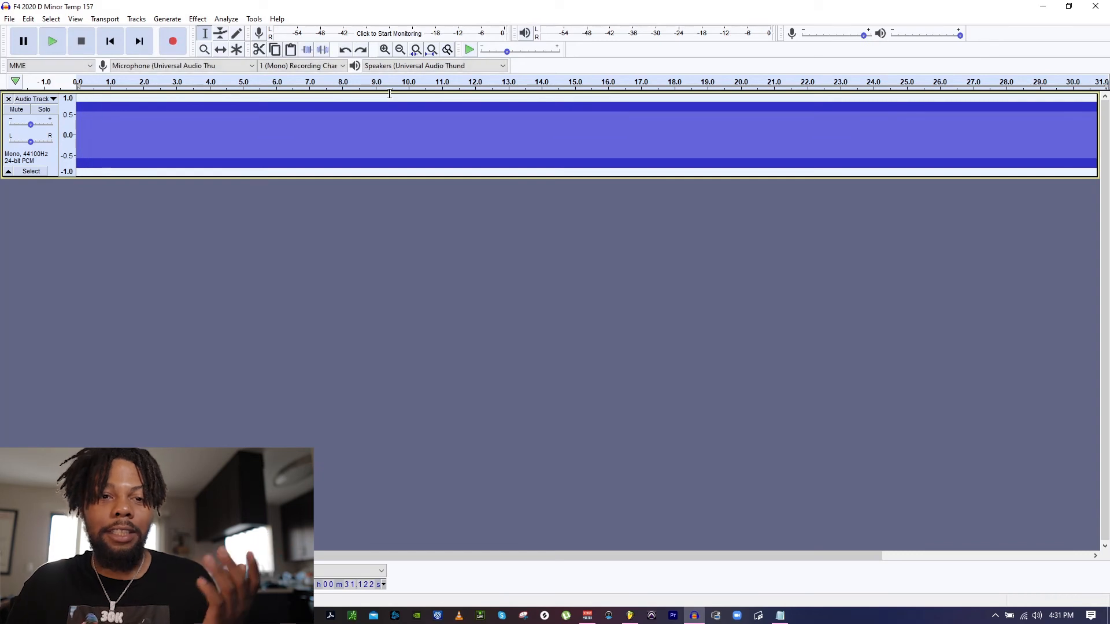